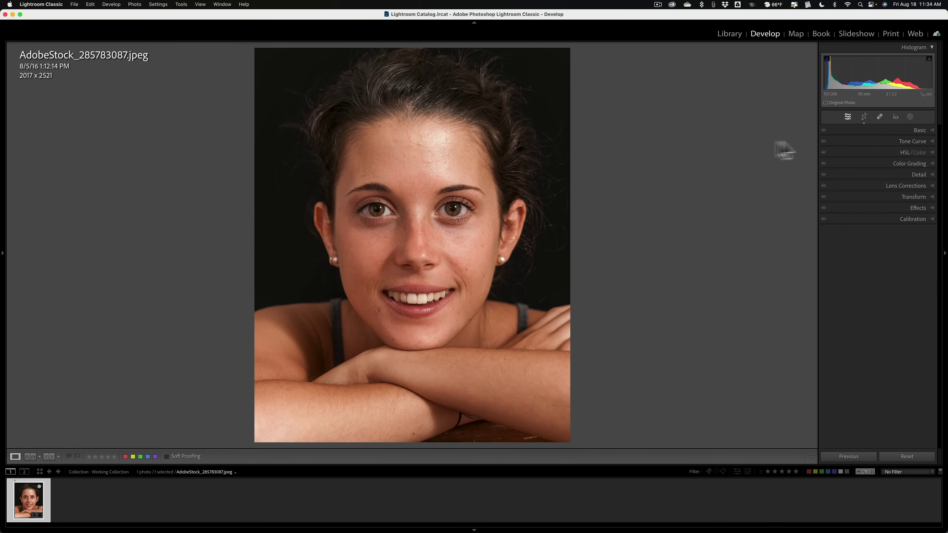
Briefly toggle crop mode, then send the portrait to Radiant Photo through Edit In
click(863, 116)
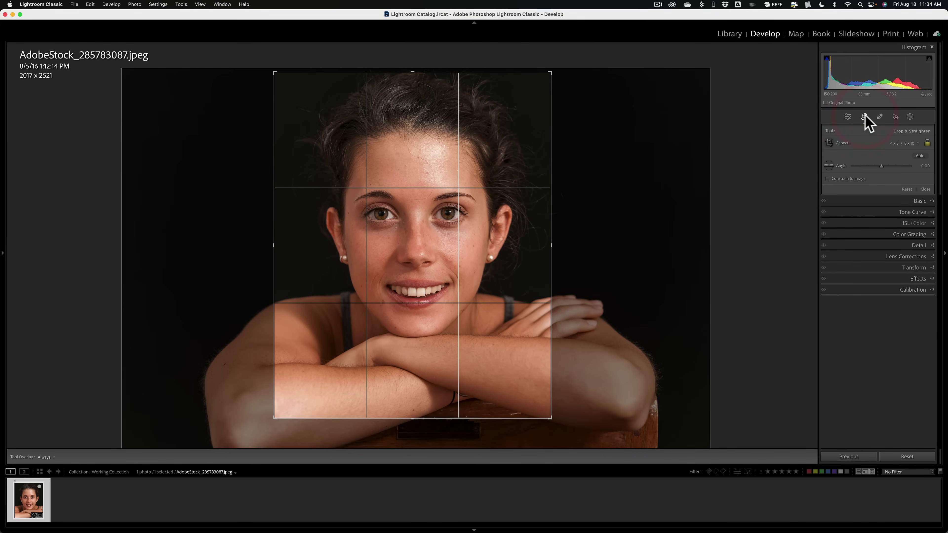
click(864, 116)
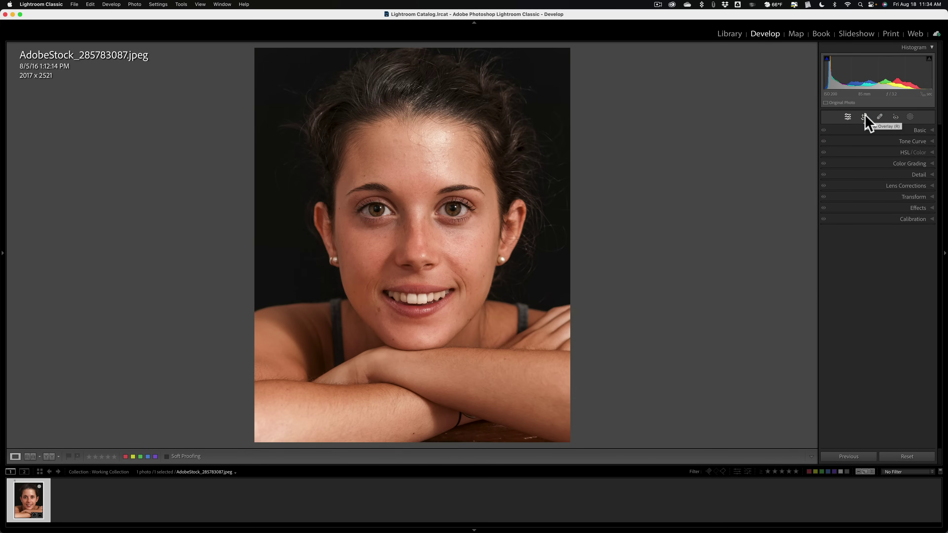
right_click(429, 137)
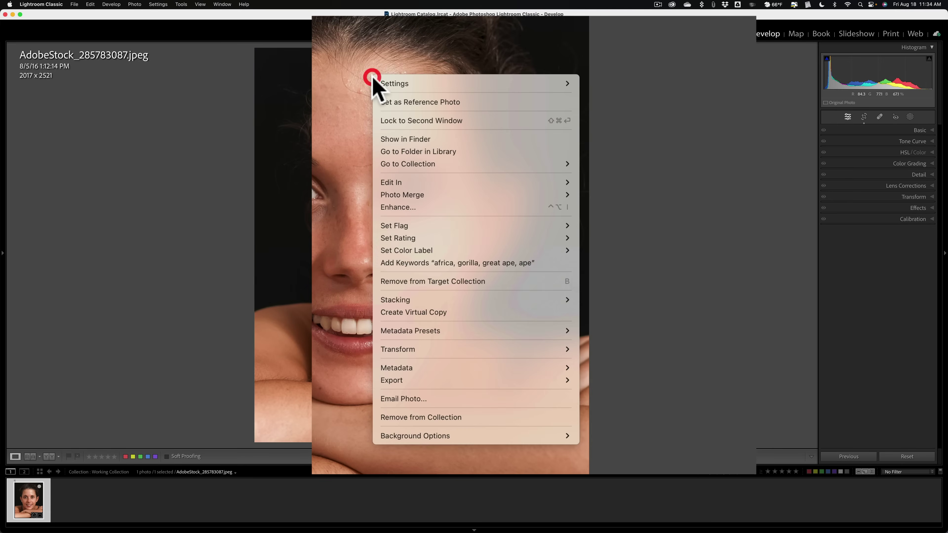
mouse_move(419, 184)
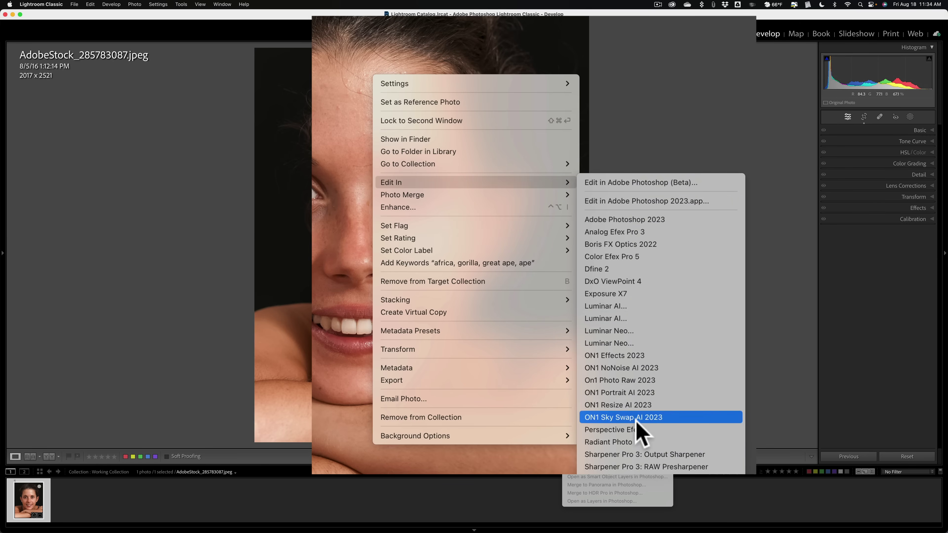
click(654, 442)
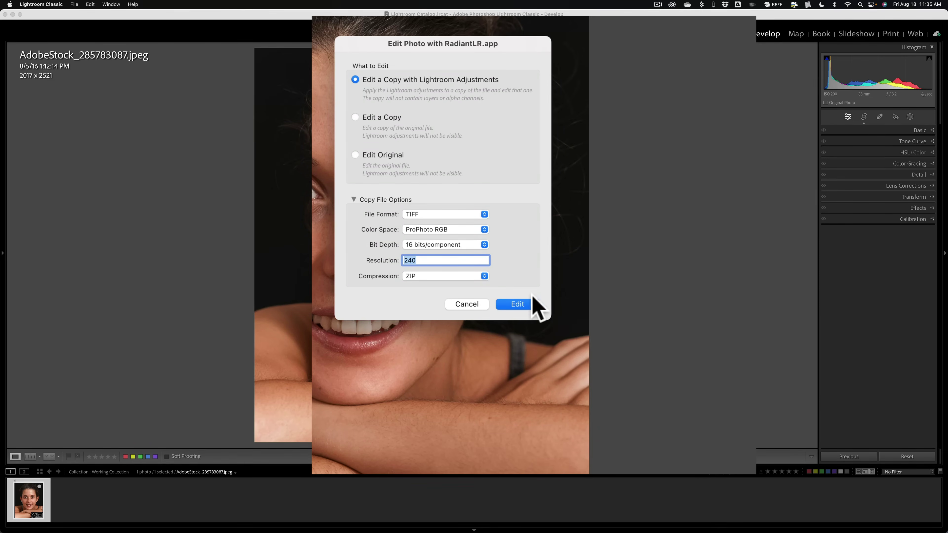
Edit a copy with Lightroom adjustments, then compare the People-enhanced result against the original
click(521, 303)
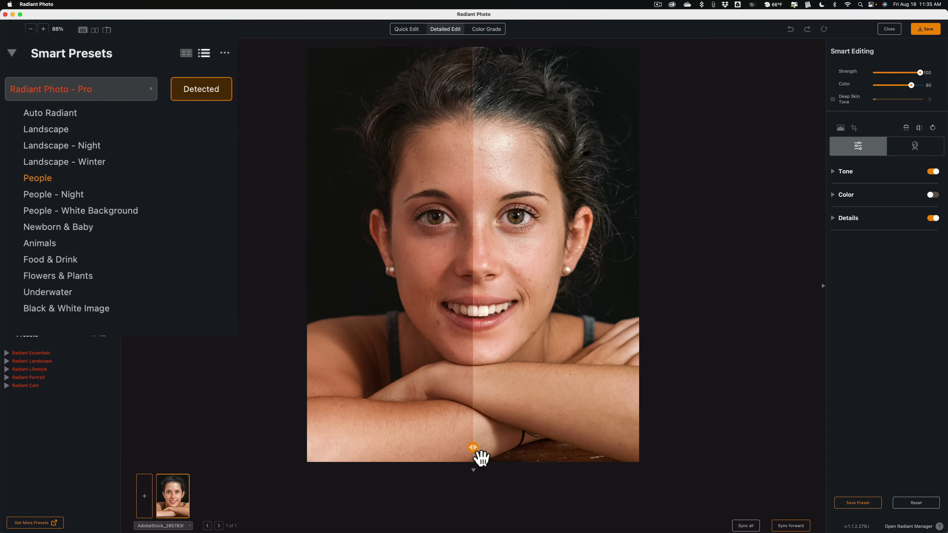
drag(473, 447, 284, 423)
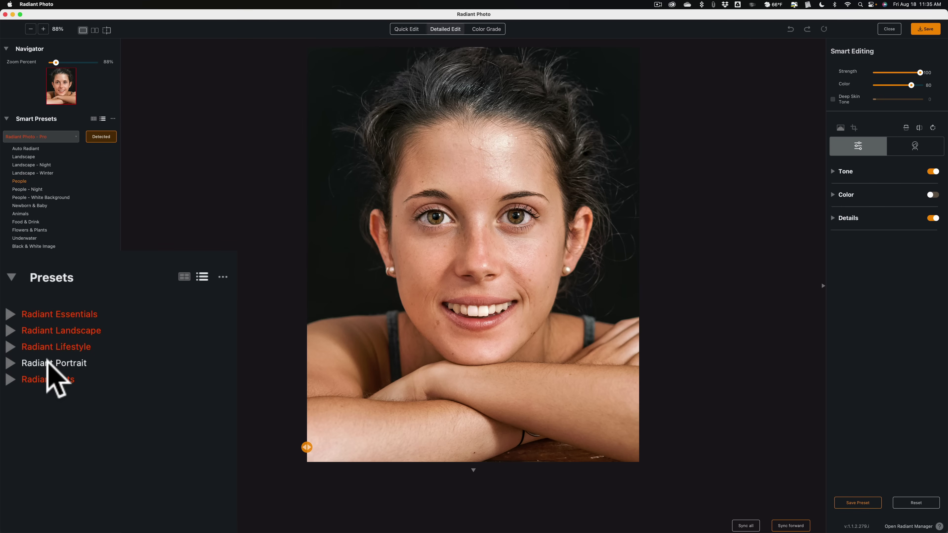
Preview the Radiant Portrait presets Light Powder, Clear Skin, Balanced Portrait, Balanced Portrait Plus and Studio
click(9, 362)
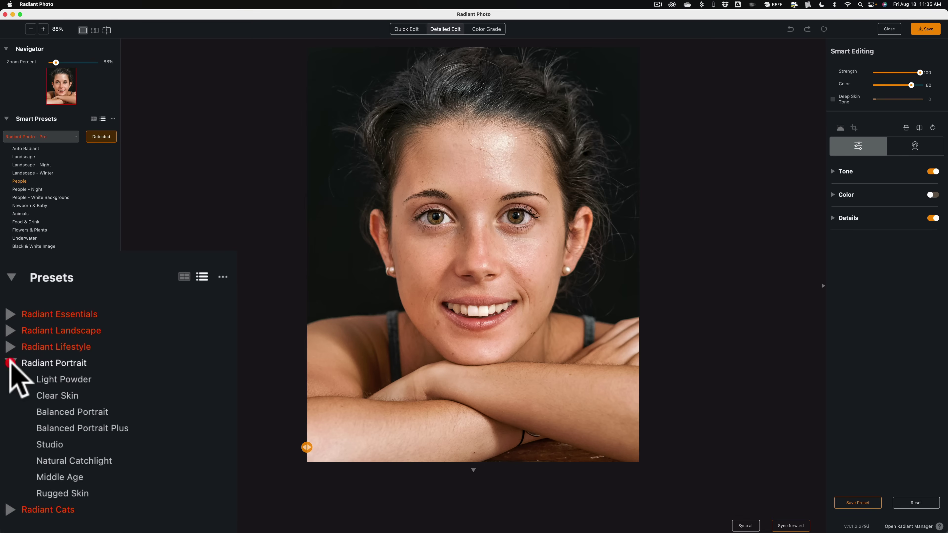
click(72, 380)
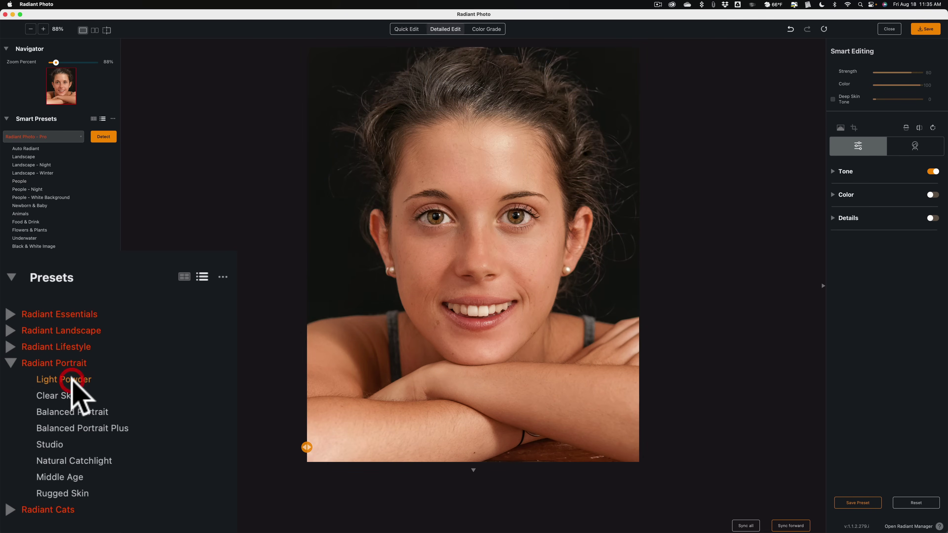
click(66, 395)
click(65, 409)
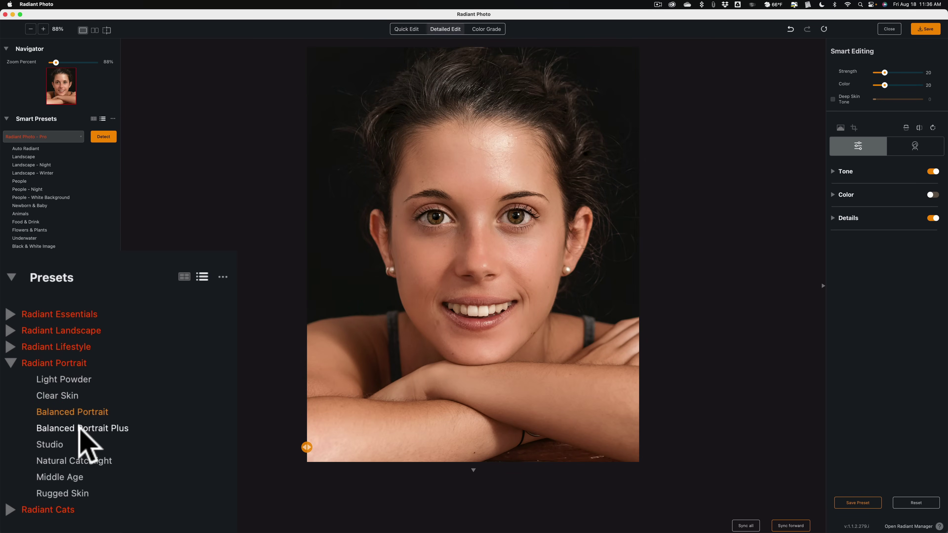
click(80, 429)
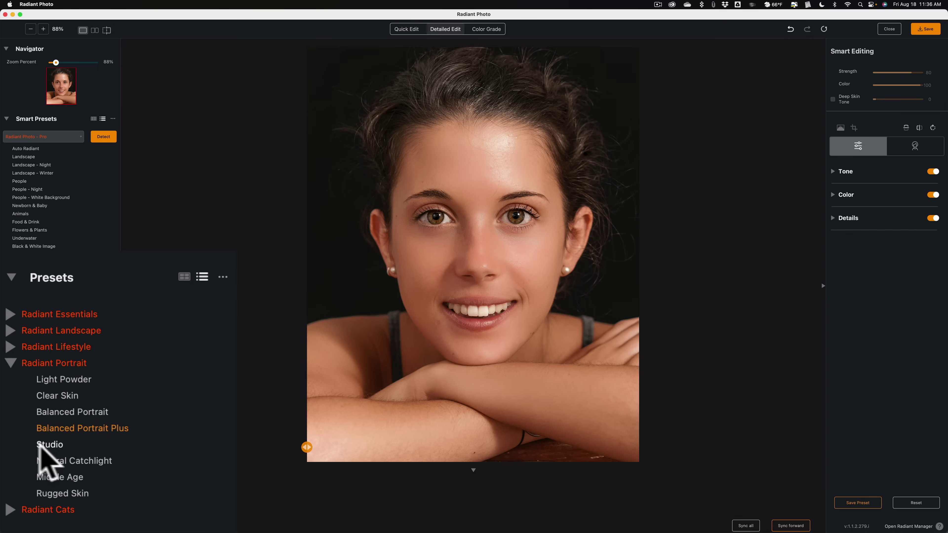
click(47, 444)
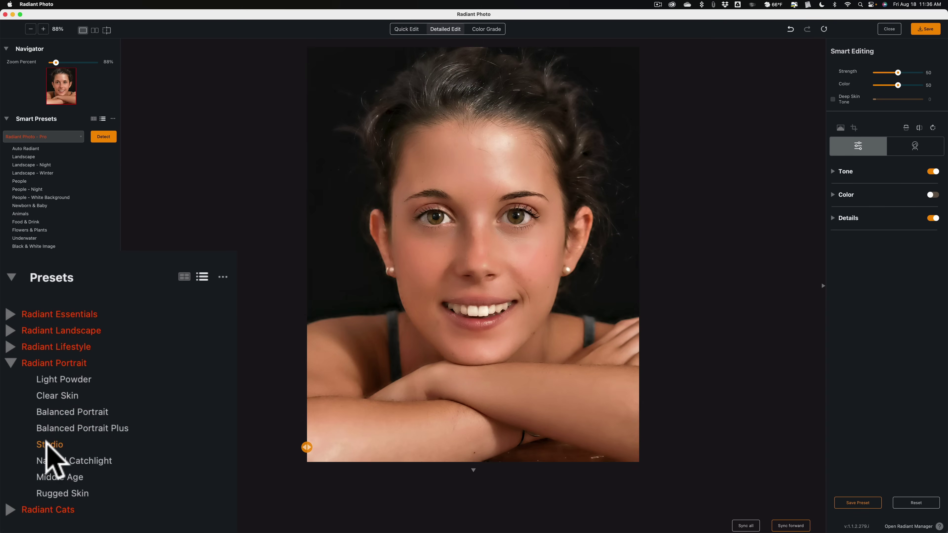
Compare Balanced Portrait Plus with Studio, then try Natural Catchlight, Middle Age and Rugged Skin
click(61, 429)
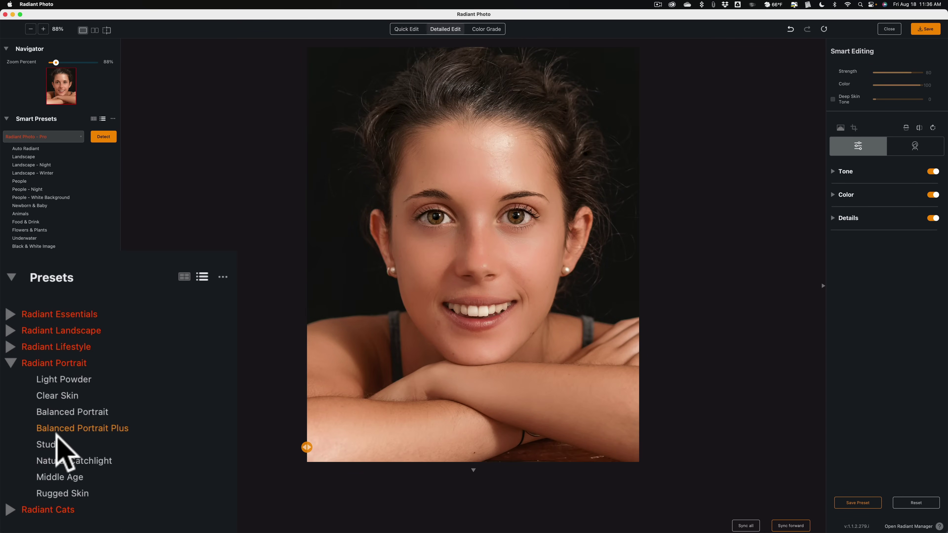
click(53, 444)
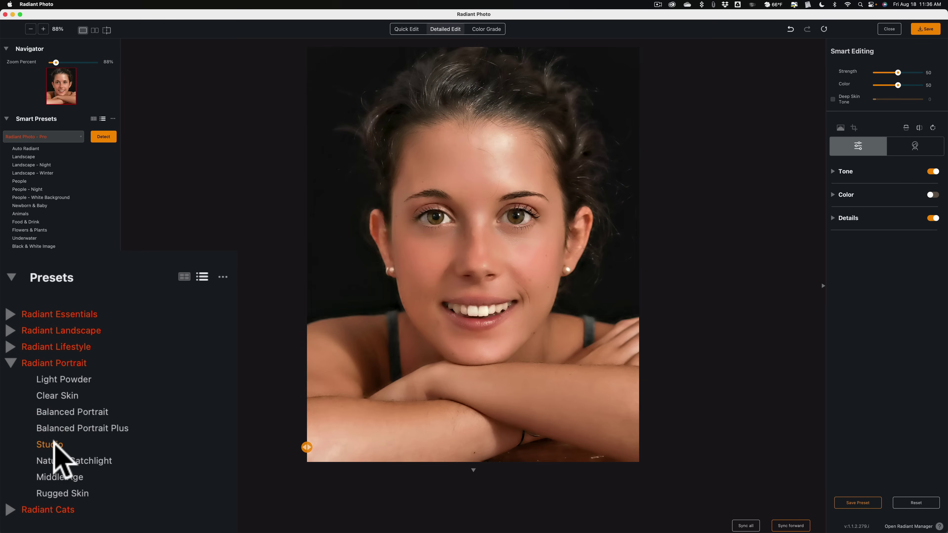
click(74, 462)
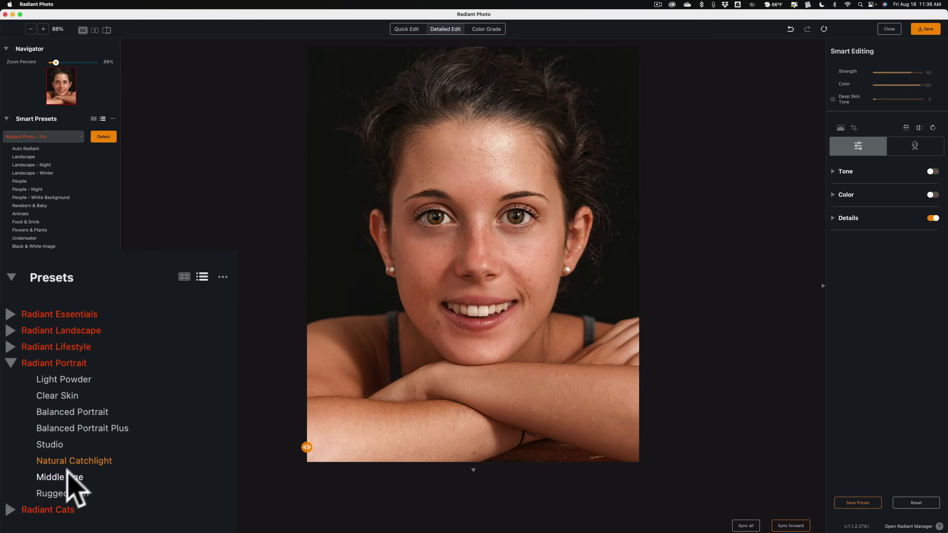
click(61, 478)
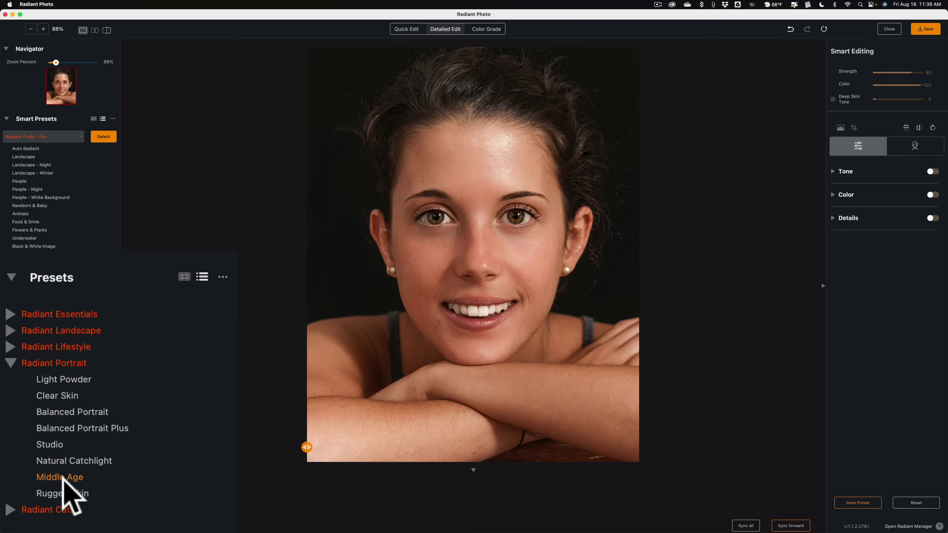
click(61, 494)
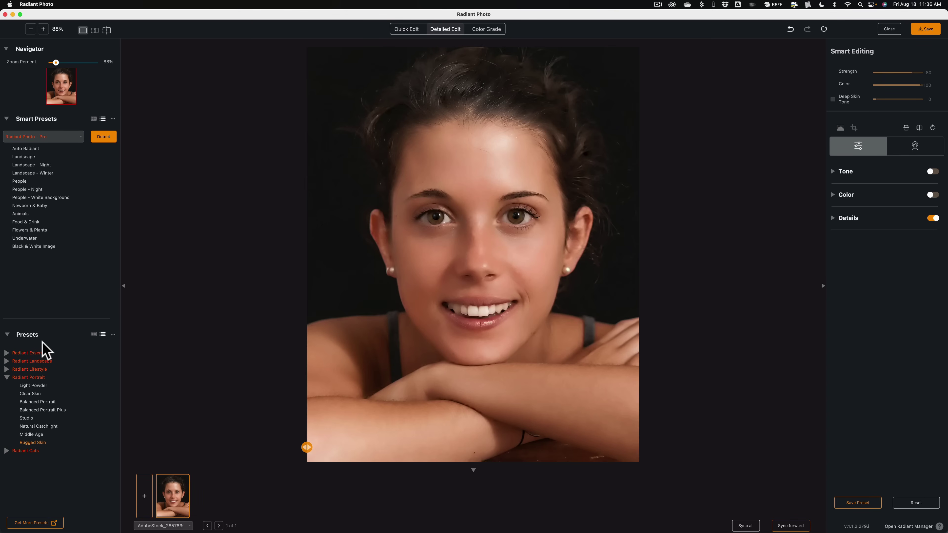
Return to the People smart preset and bring up the face and eye retouching settings
click(21, 182)
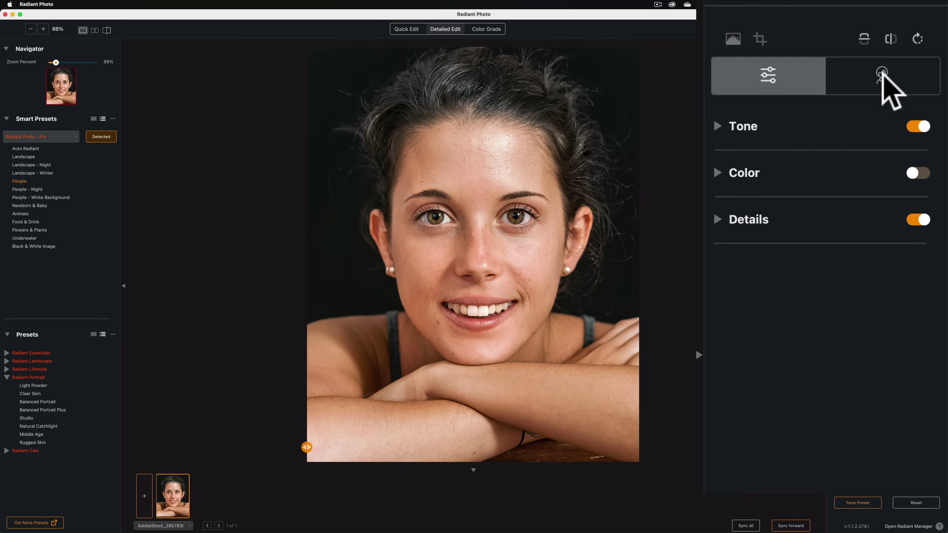
click(881, 75)
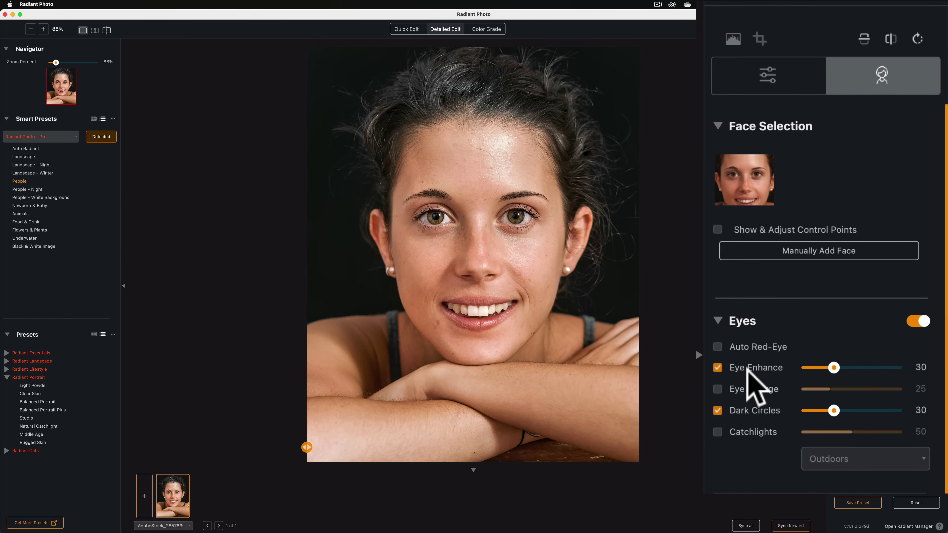
Turn Eye Enhance and Dark Circles off and back on to compare their effect
click(716, 367)
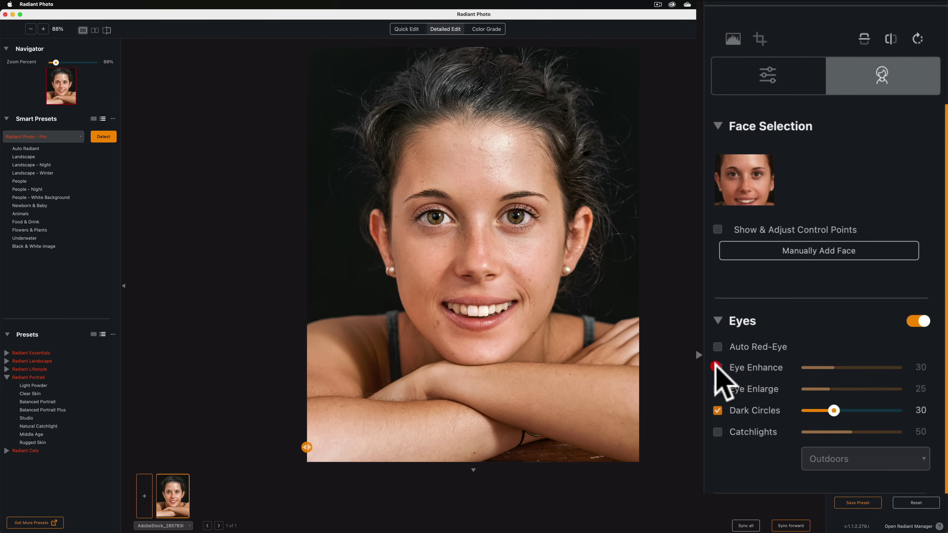
click(715, 364)
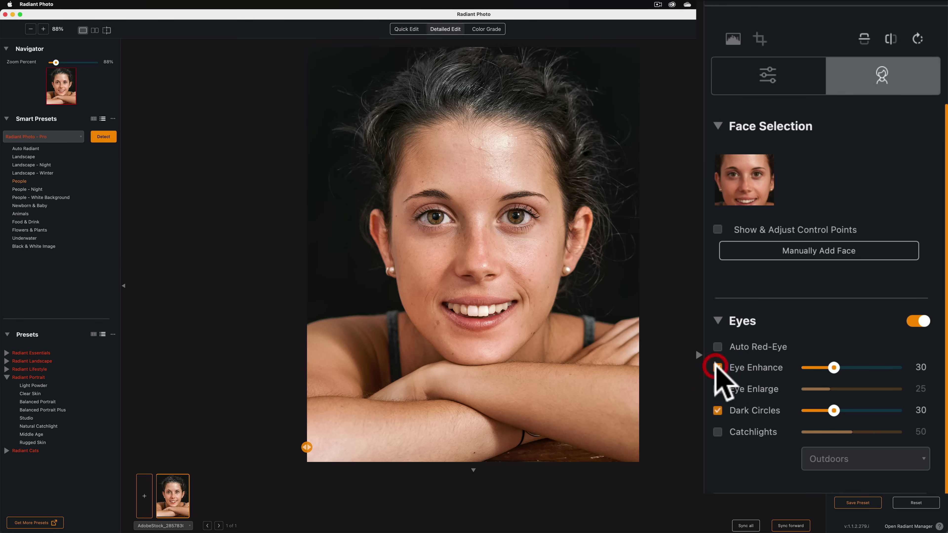
click(716, 409)
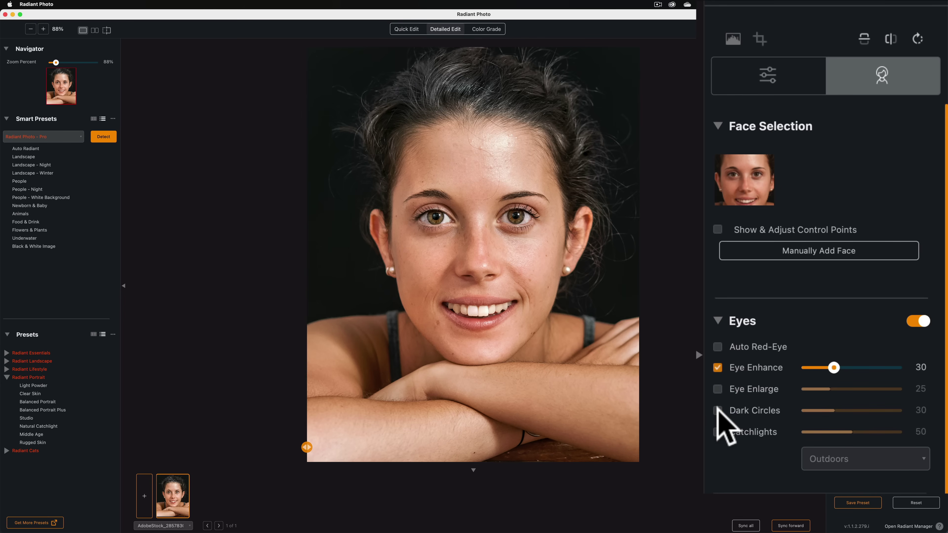
click(716, 409)
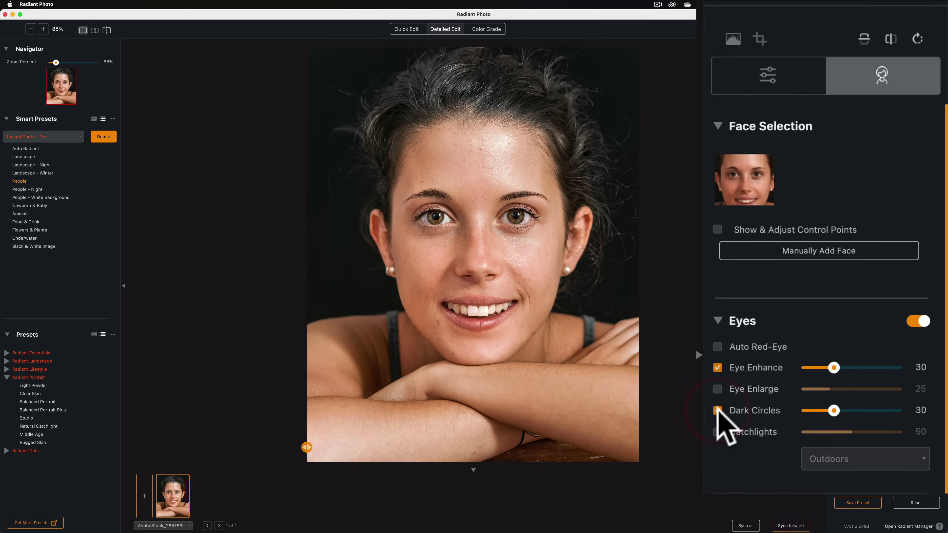
scroll(720, 415, down, 10)
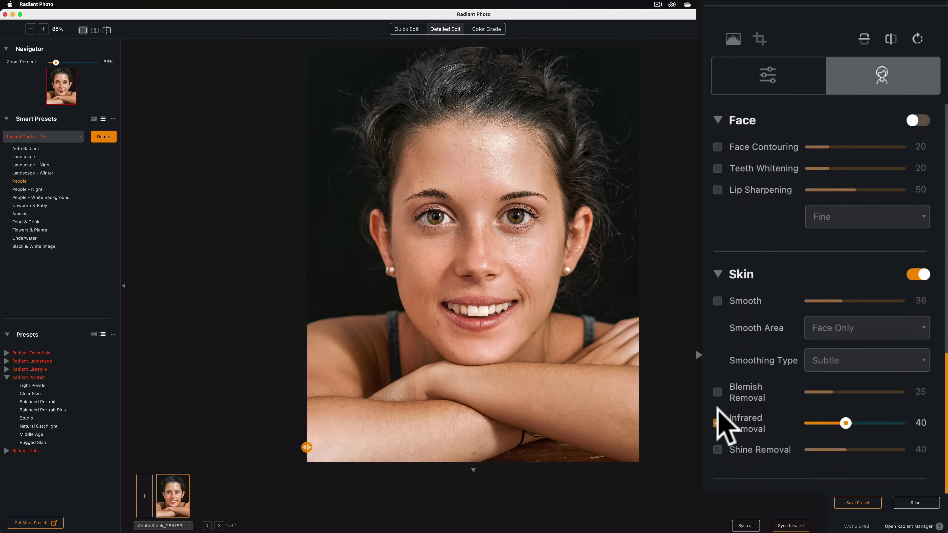
scroll(718, 410, up, 7)
scroll(717, 408, up, 3)
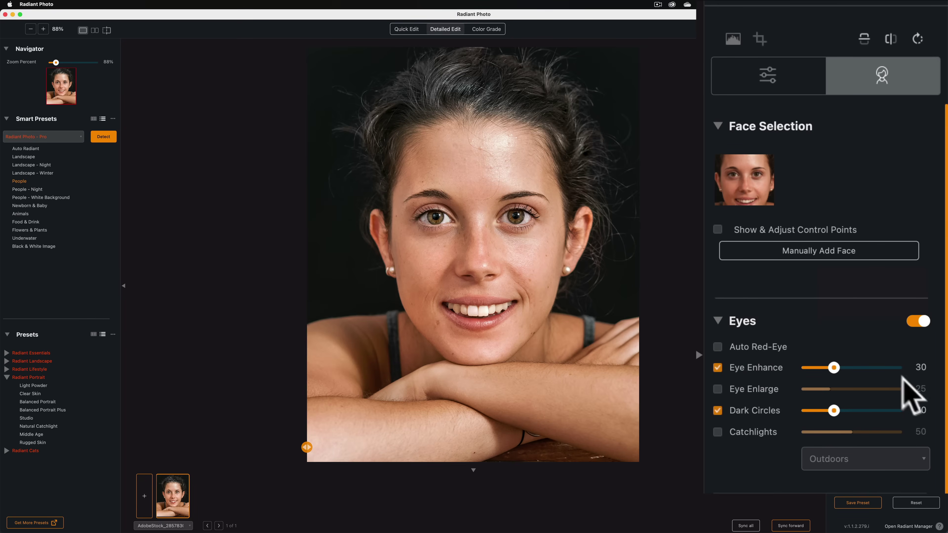
Compare the image with eye adjustments off, then set Eye Enhance to 63
click(911, 321)
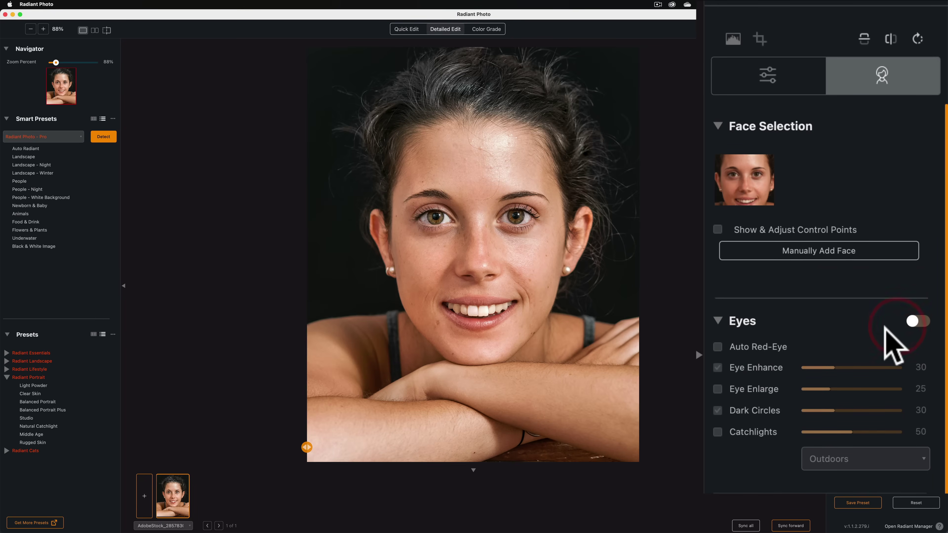
click(921, 322)
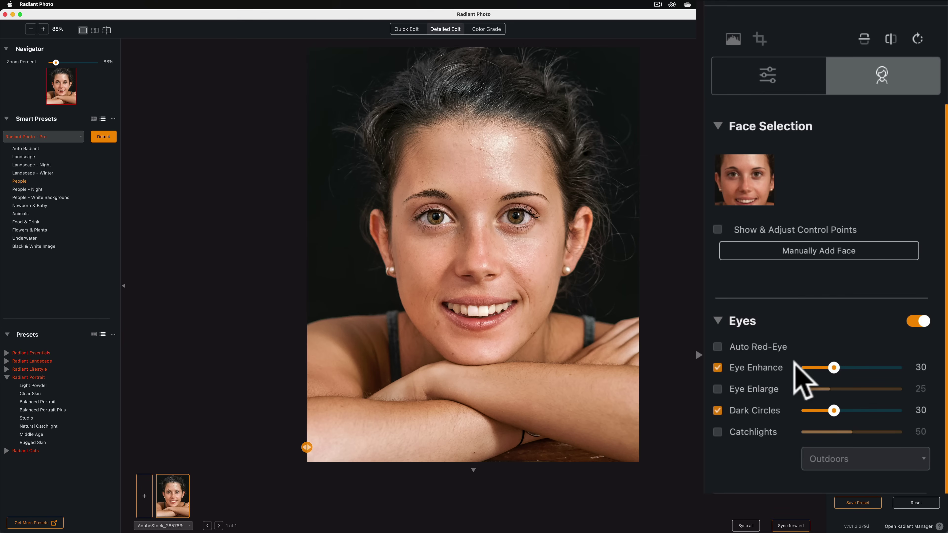
drag(833, 367, 910, 372)
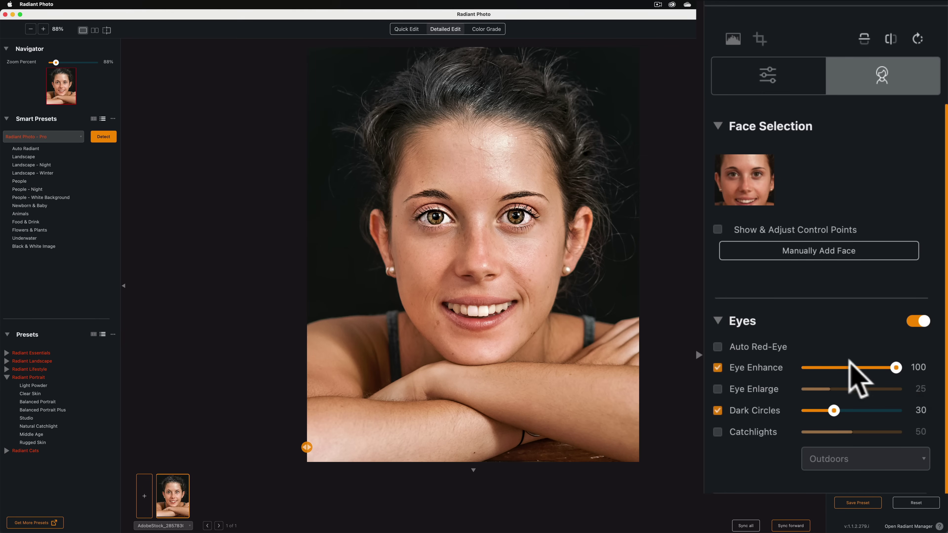
drag(858, 367, 861, 367)
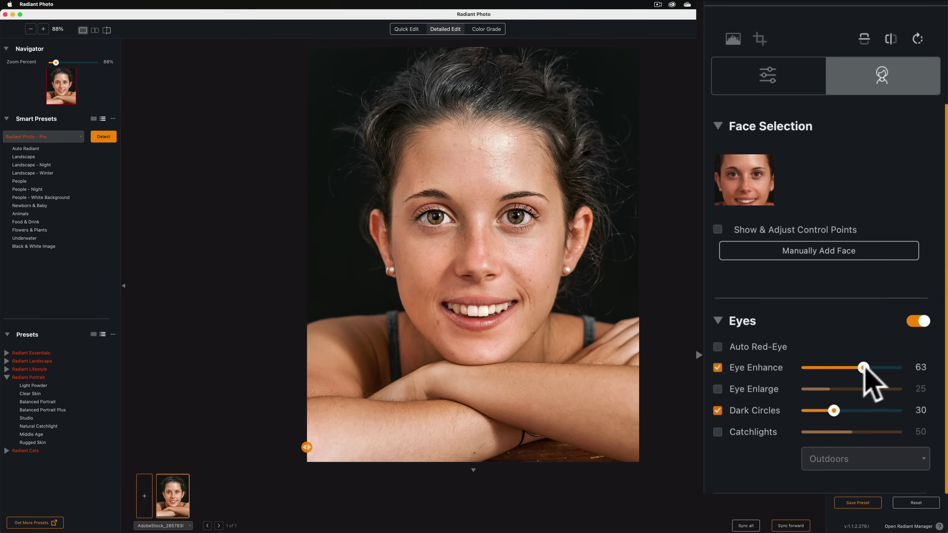
Enable Eye Enlarge, test its extremes, and settle it at the default 50
click(718, 386)
drag(826, 388, 895, 389)
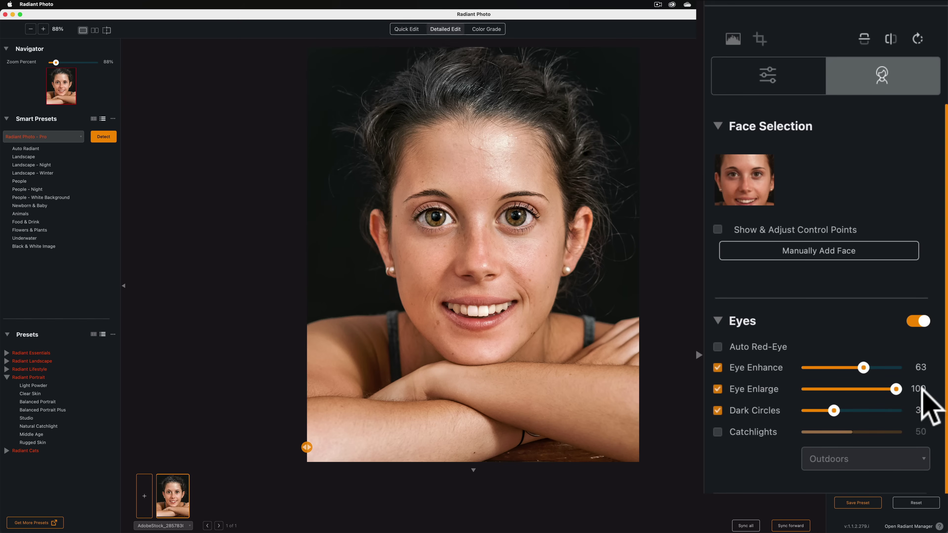
click(895, 389)
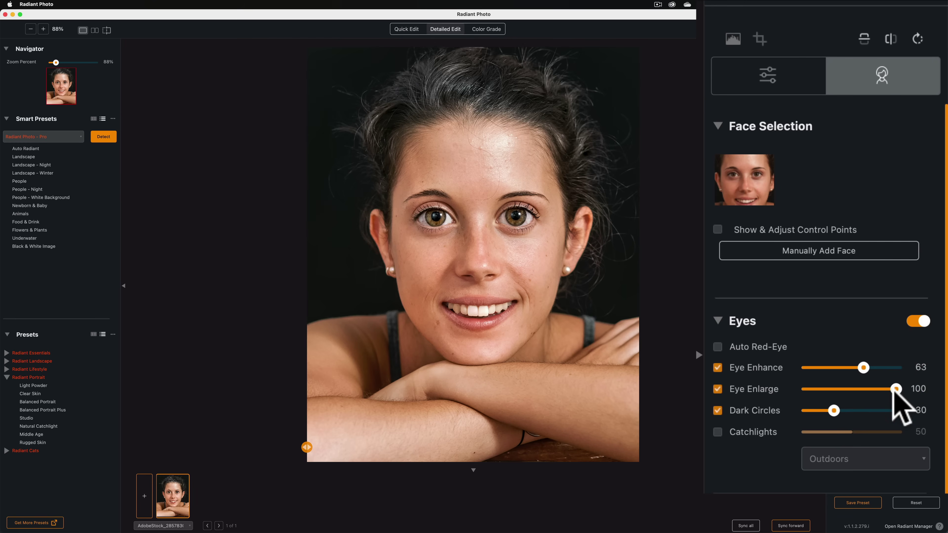
double_click(895, 389)
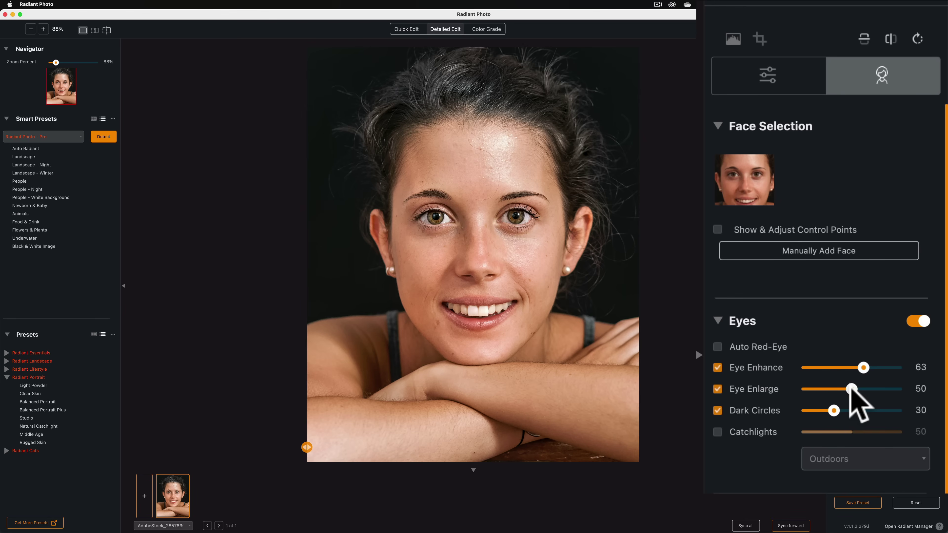
drag(850, 389, 806, 389)
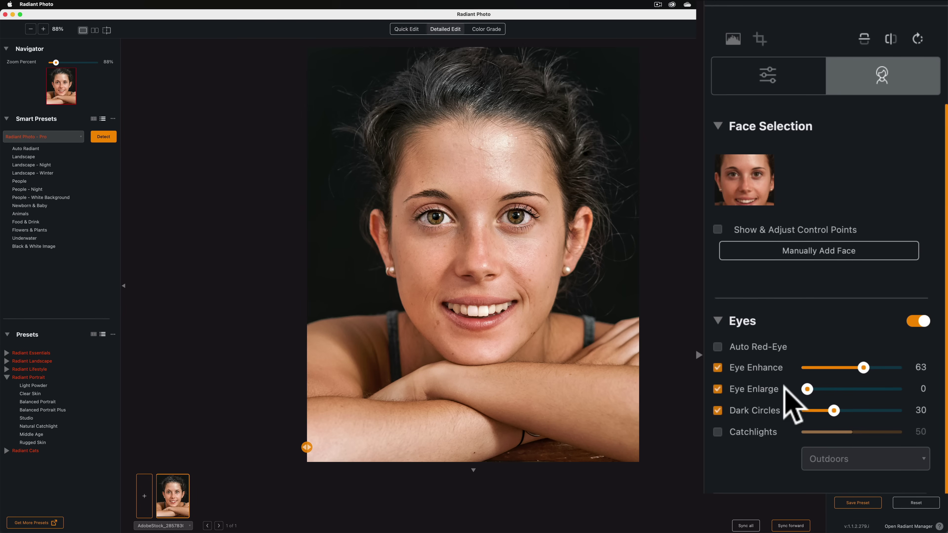
double_click(807, 388)
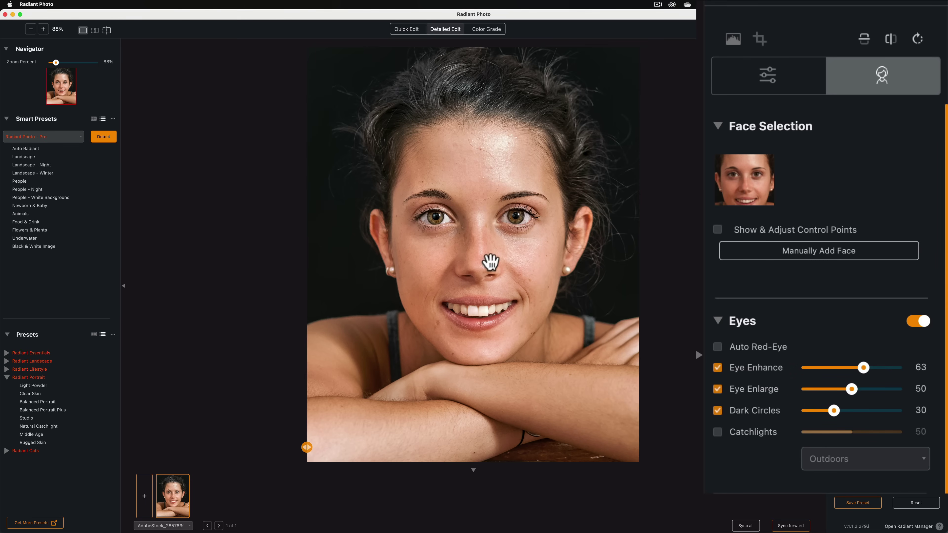
Compare Dark Circles off and on, then raise it to 69
click(717, 410)
click(717, 411)
drag(833, 411, 869, 410)
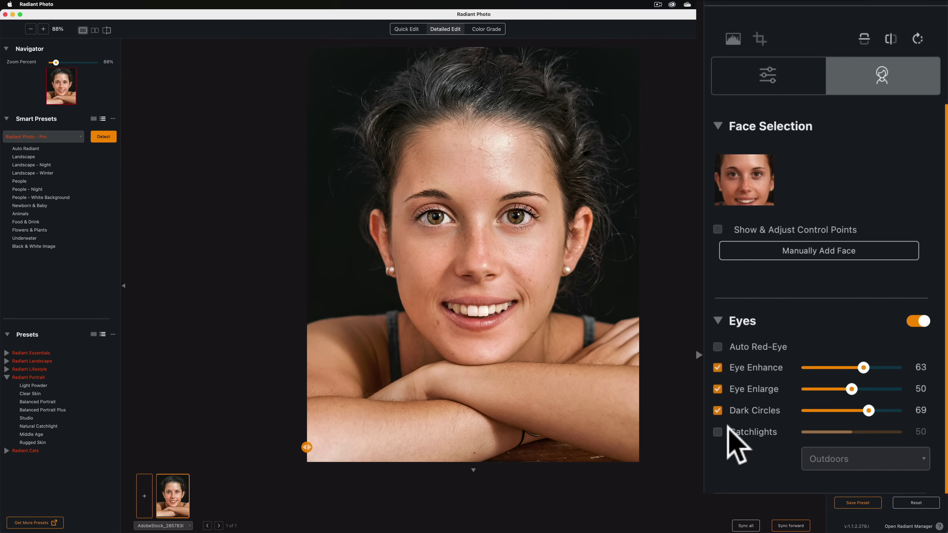
Enable Catchlights and preview the Beauty Dish, Softbox, Ringlight and Umbrella styles
click(717, 431)
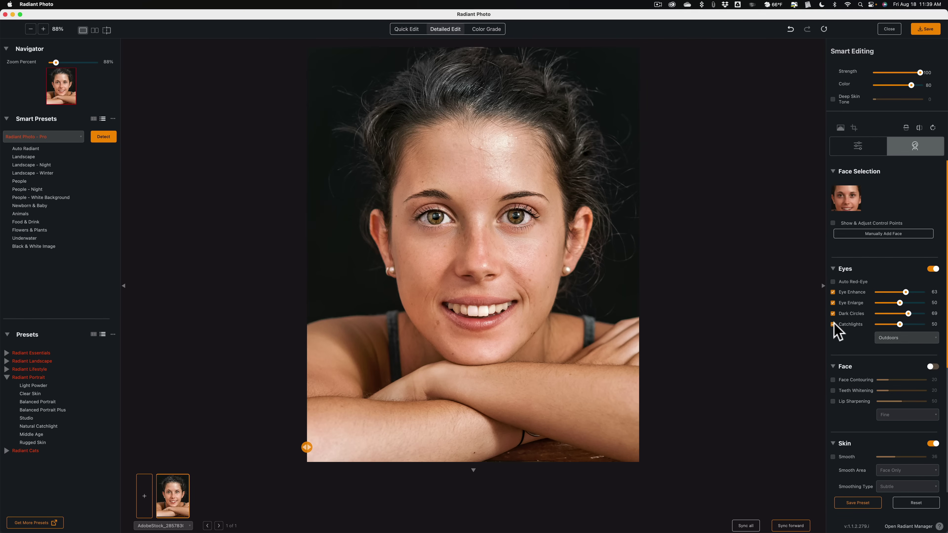
click(890, 338)
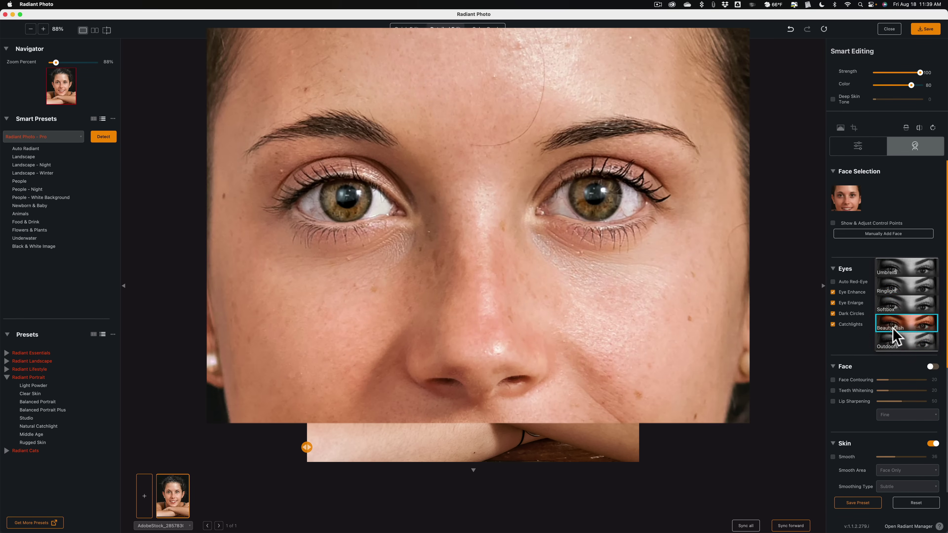
click(894, 329)
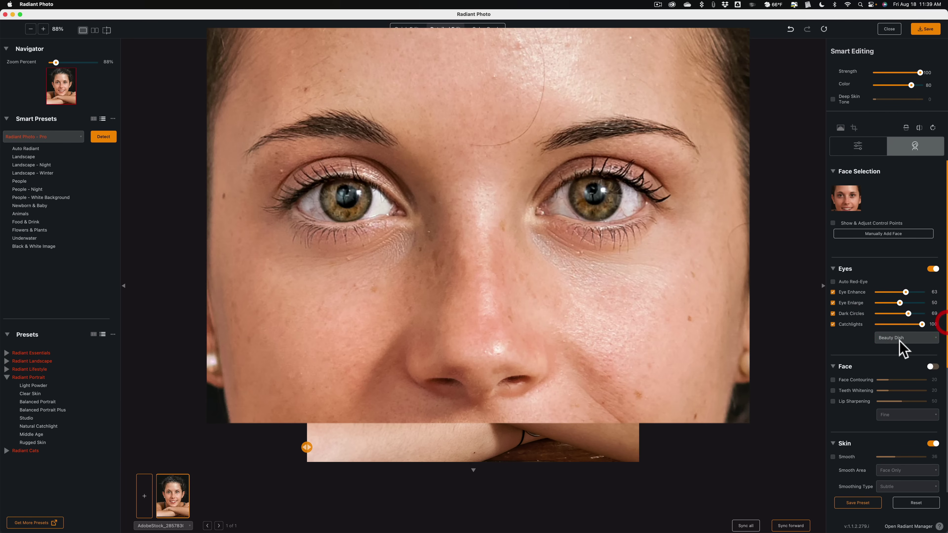
click(891, 339)
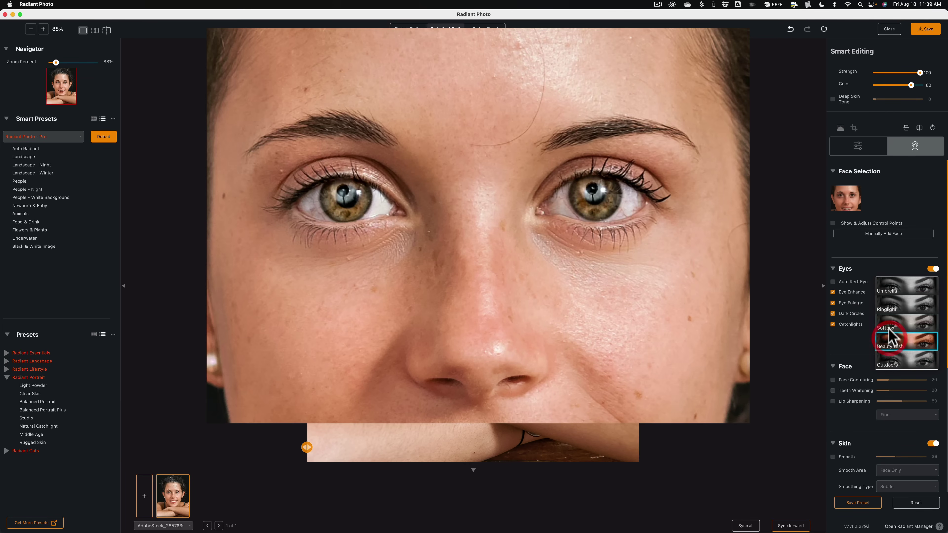
click(889, 329)
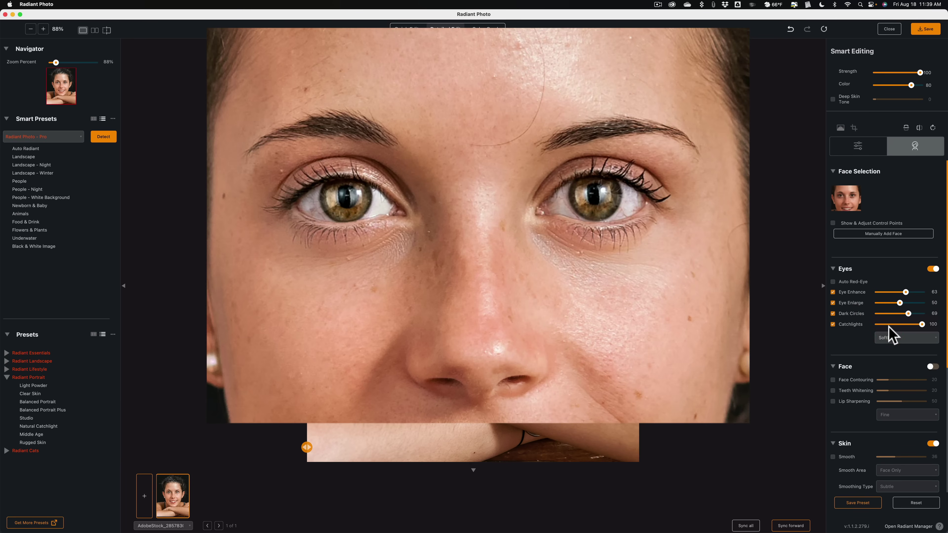
click(893, 340)
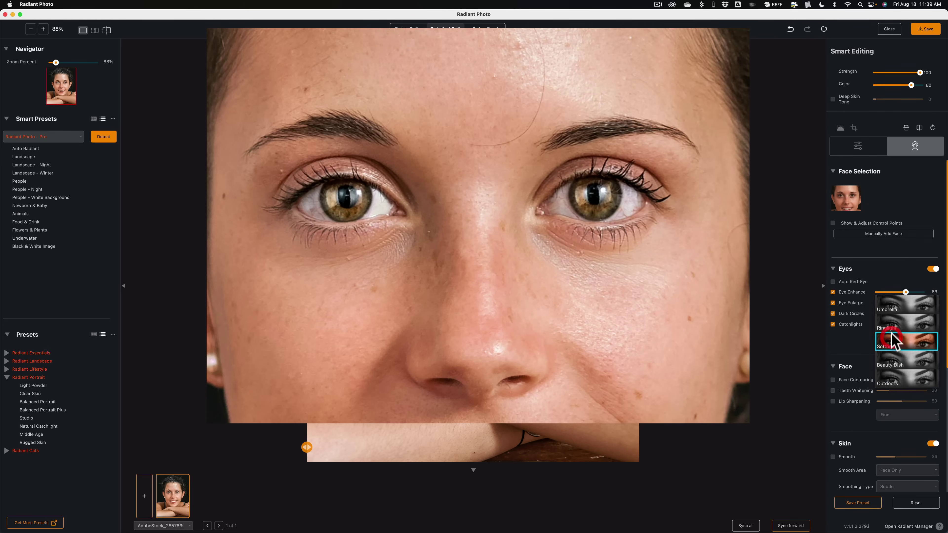
click(894, 333)
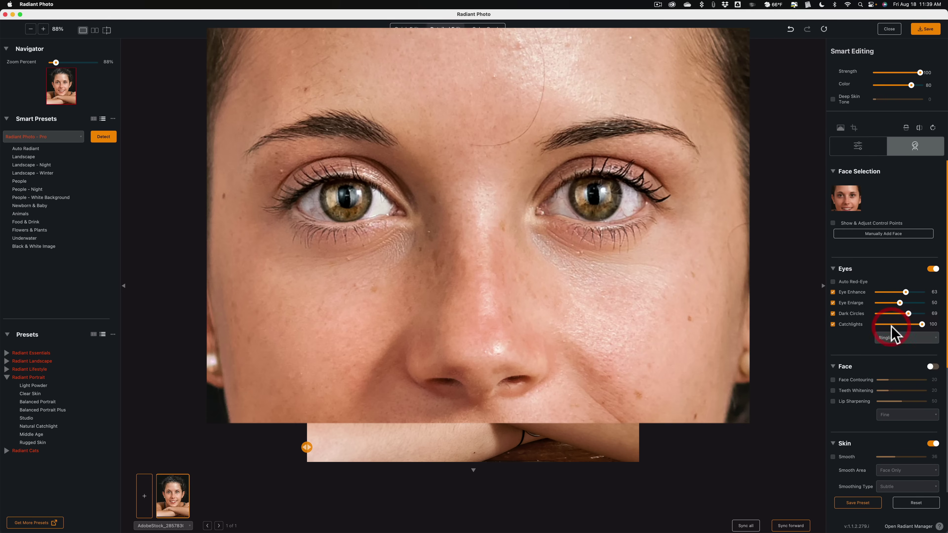
click(894, 338)
click(891, 329)
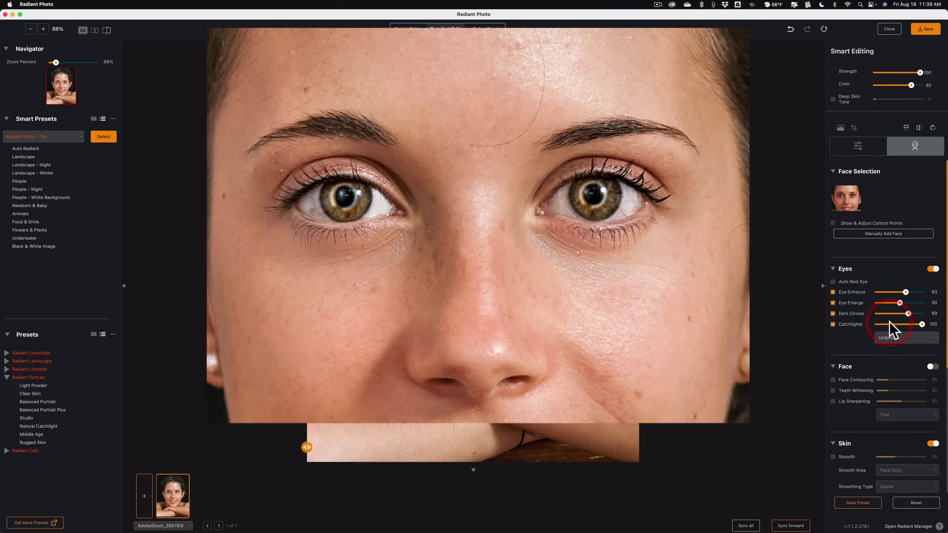
Settle on Softbox catchlights at a strength of 45
click(893, 339)
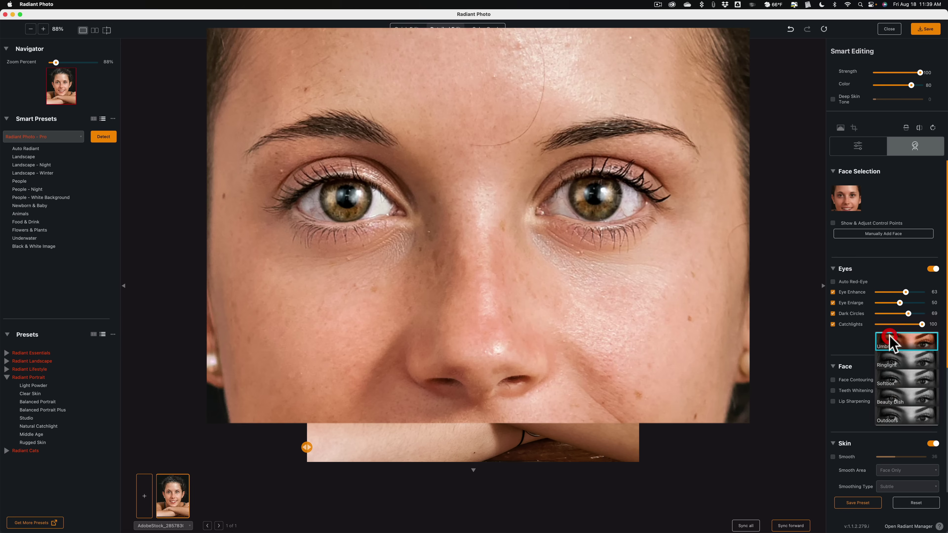
click(896, 370)
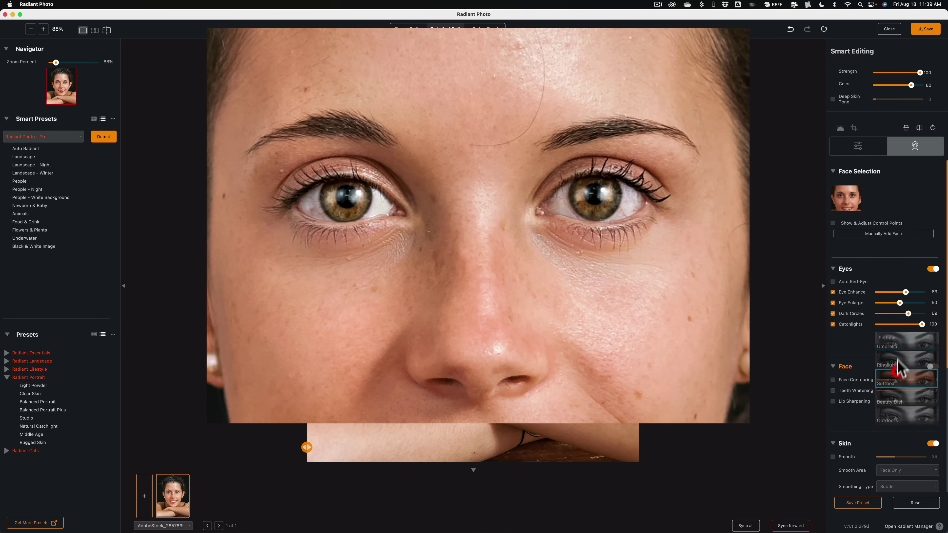
click(901, 324)
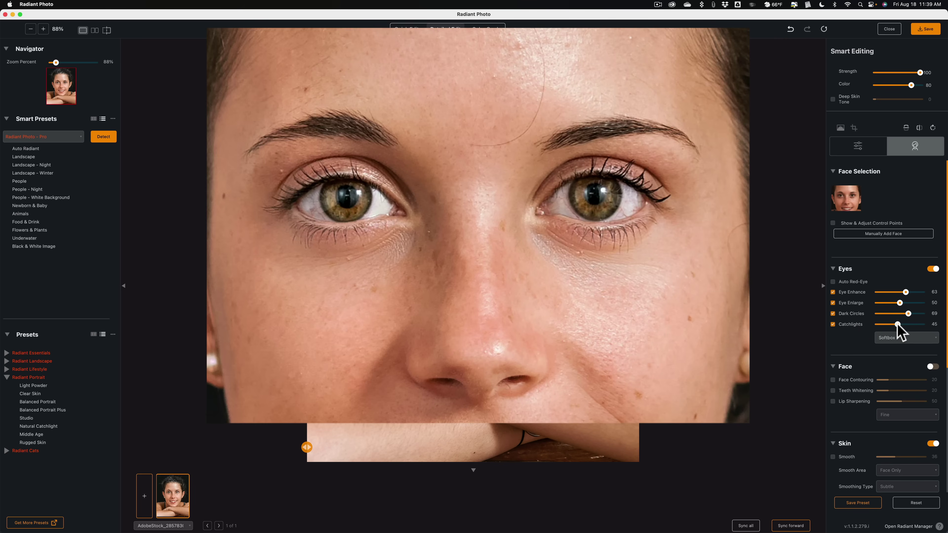
Enable the Face group and Face Contouring, test maximum and zero, then reset it to a moderate level
scroll(847, 332, down, 5)
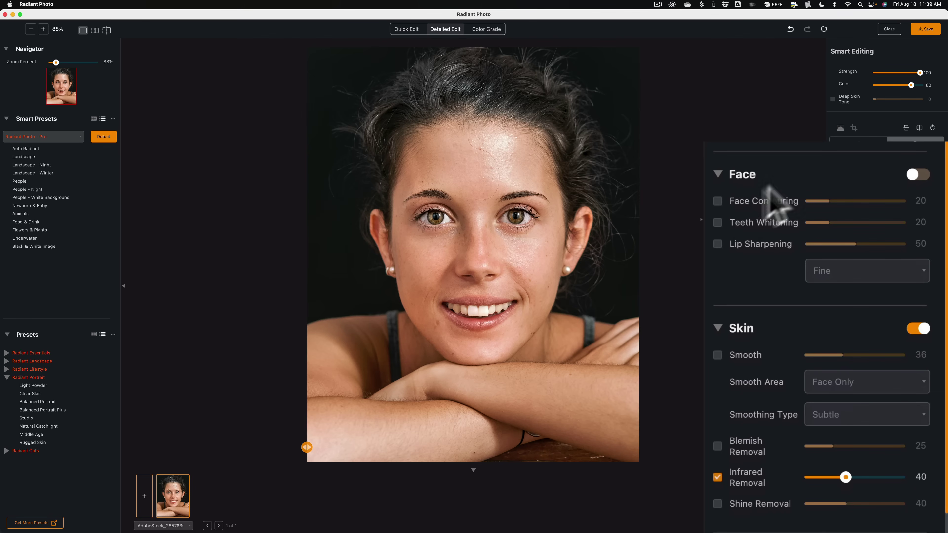
click(918, 174)
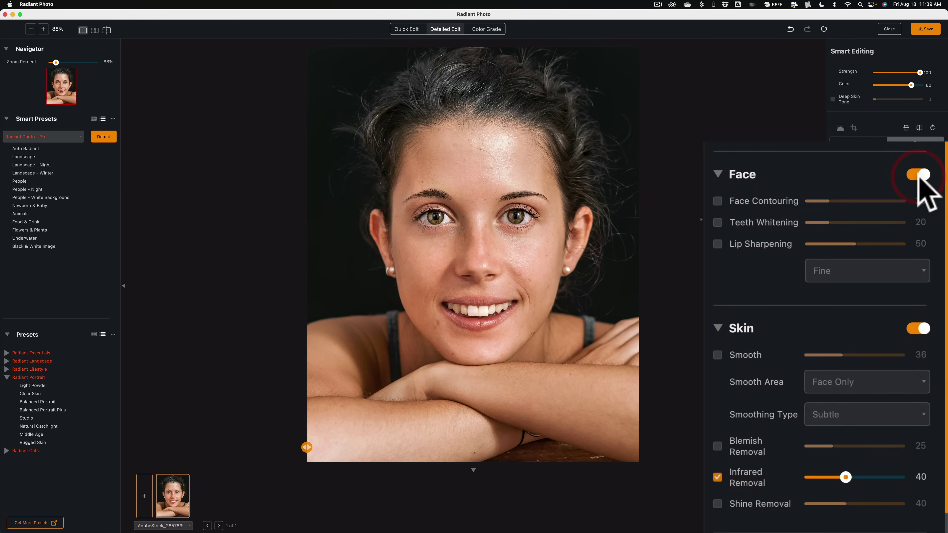
click(717, 201)
drag(827, 201, 946, 201)
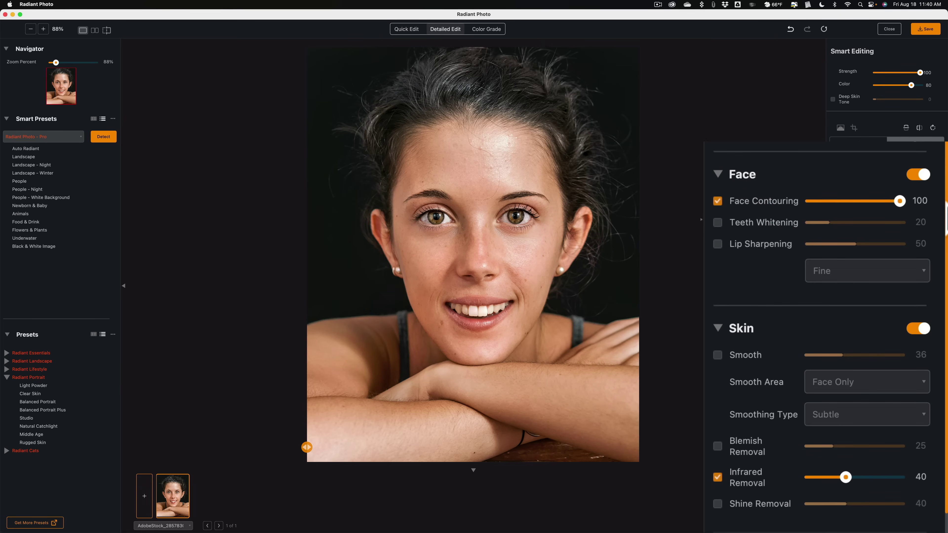
drag(946, 202, 810, 202)
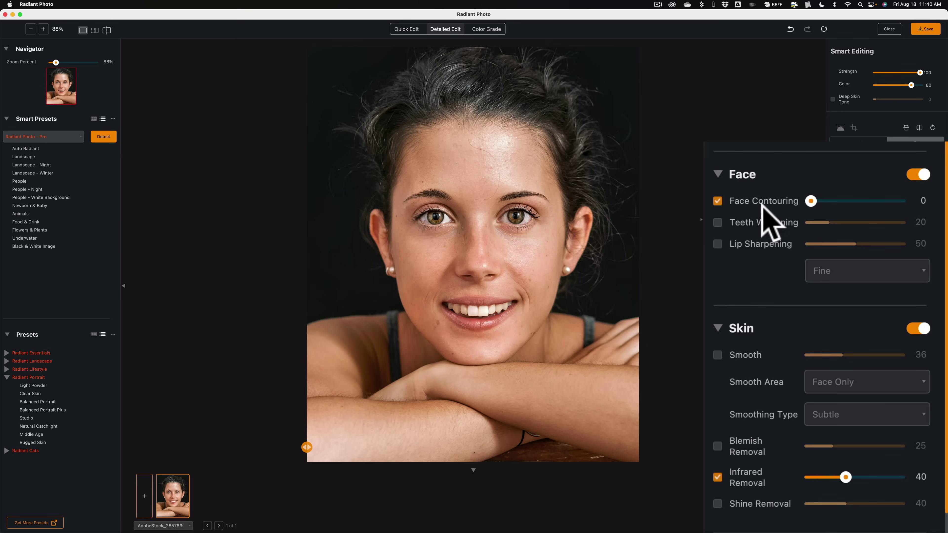
double_click(811, 202)
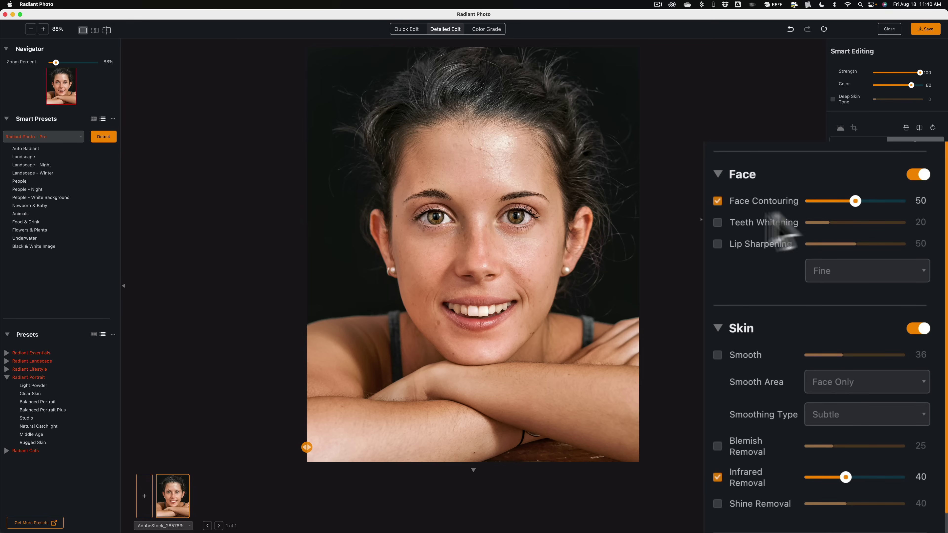
Turn off Face Contouring and enable Teeth Whitening at 42
click(848, 199)
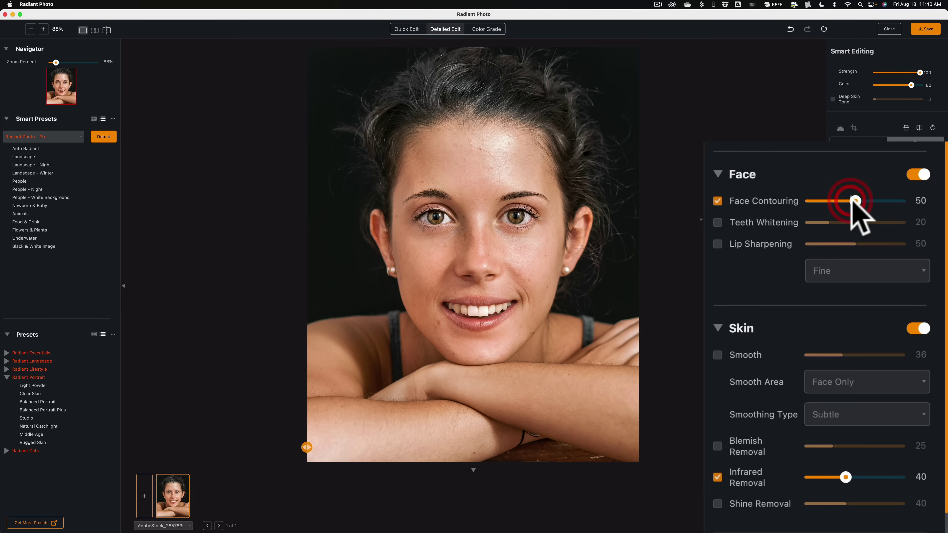
click(717, 201)
click(714, 222)
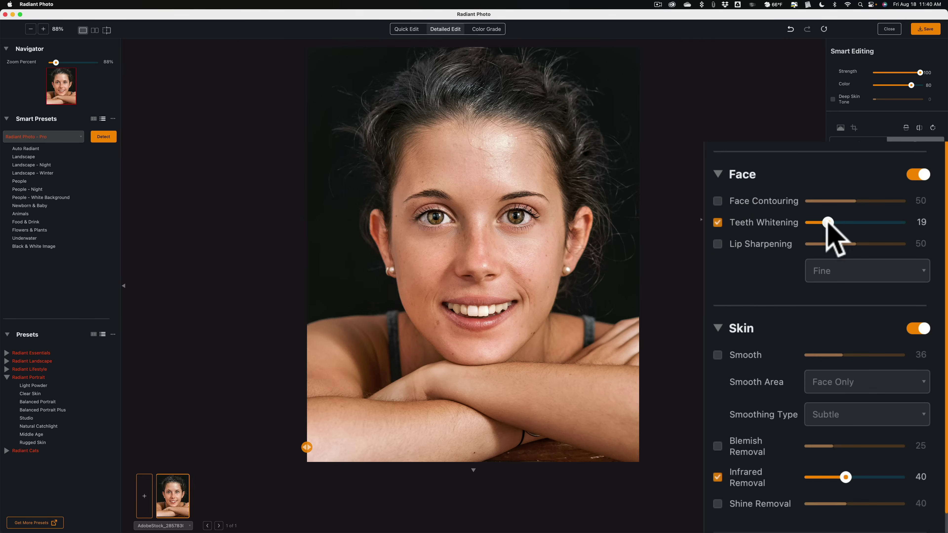
drag(829, 224, 855, 223)
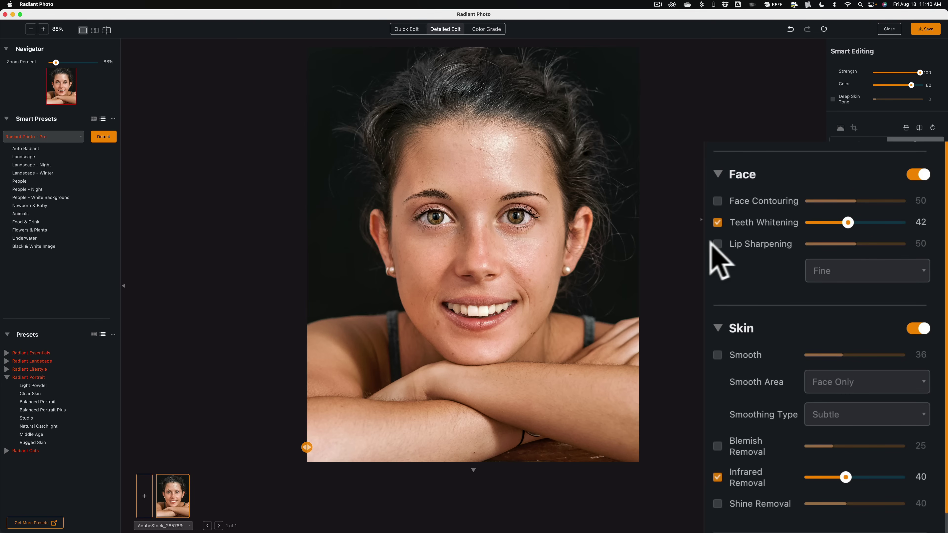
Enable Lip Sharpening with Coarse detail, trying Medium first, at a strength of 3
click(717, 244)
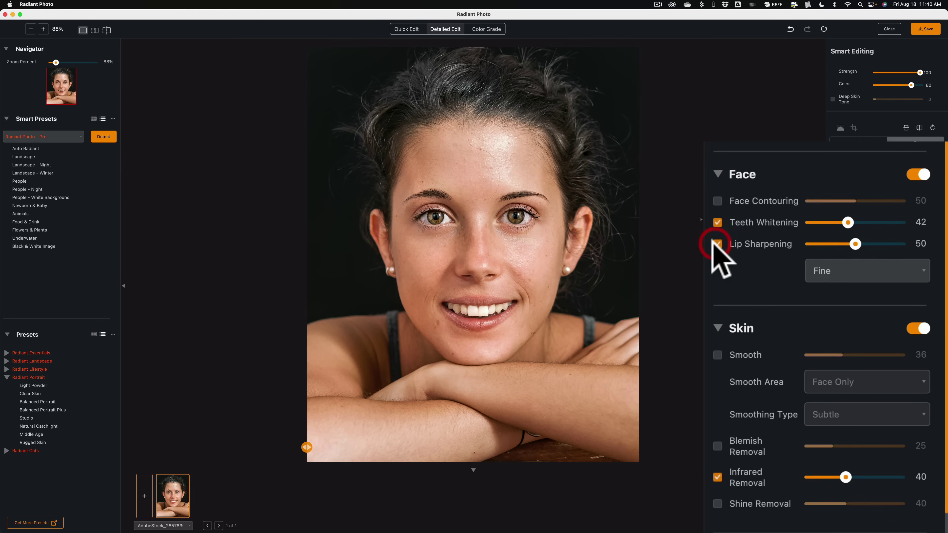
click(838, 269)
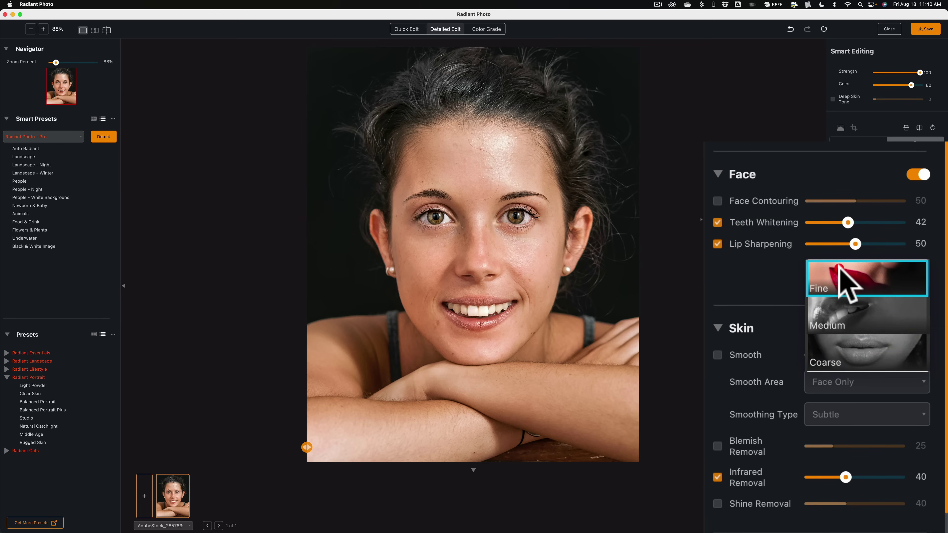
click(851, 302)
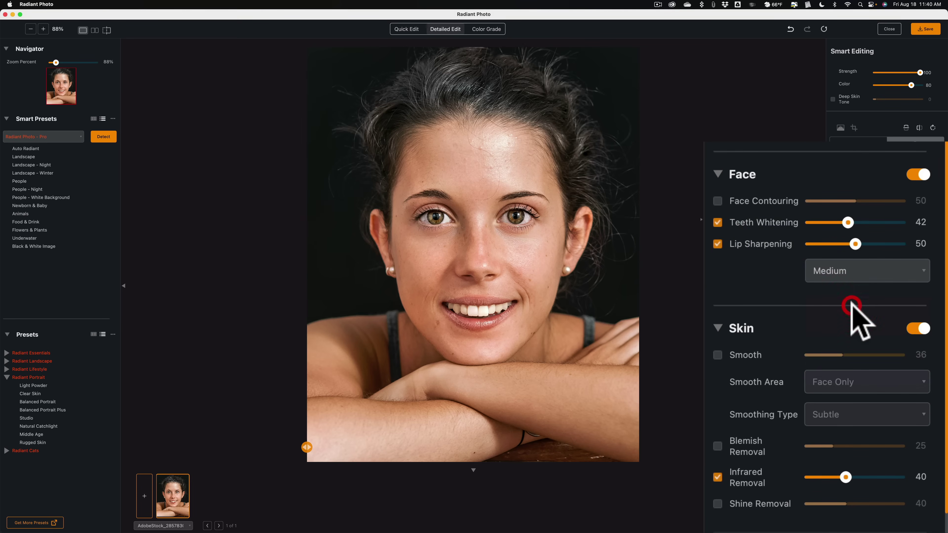
click(833, 255)
click(843, 329)
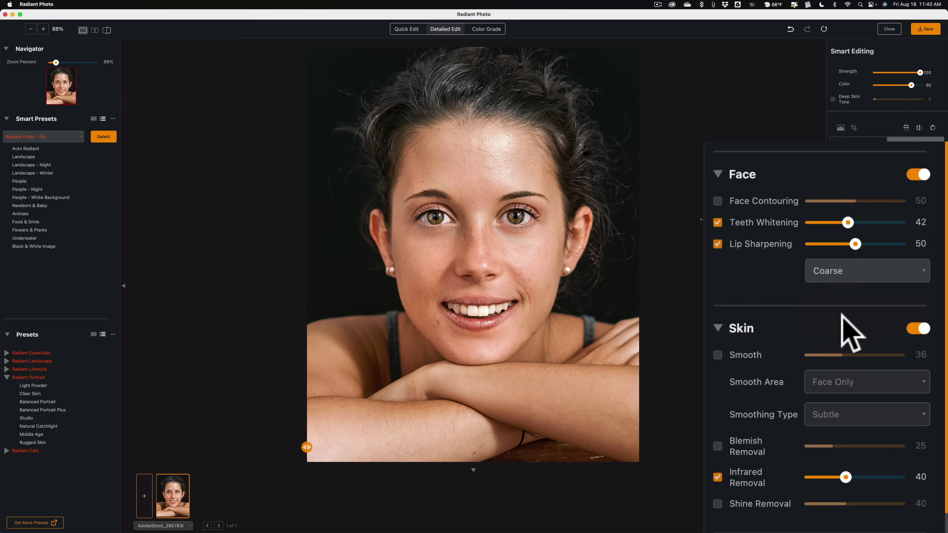
click(824, 243)
click(810, 243)
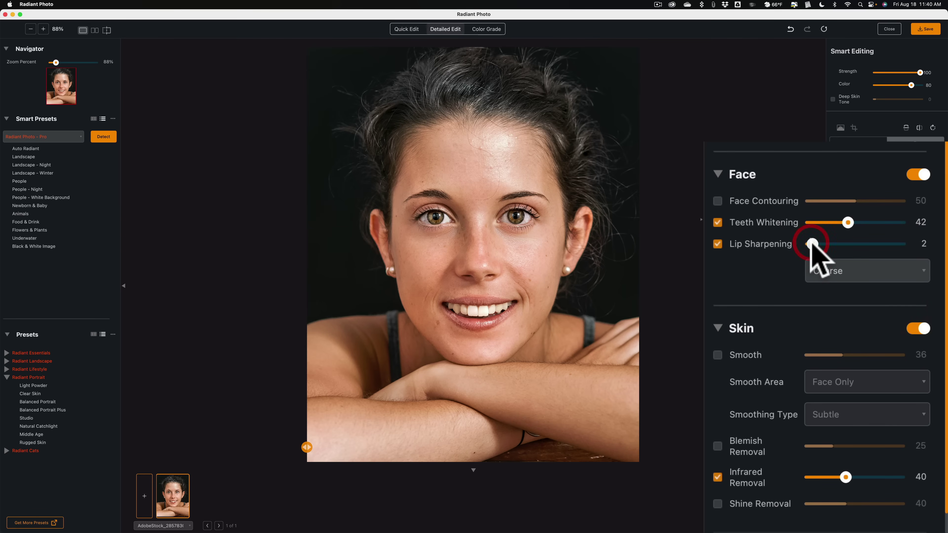
drag(811, 243, 813, 243)
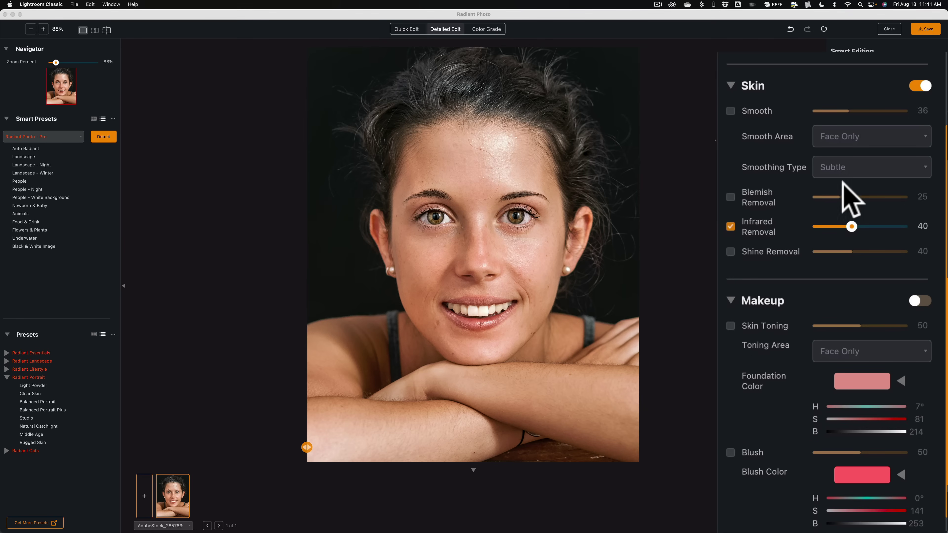
Enable skin Smooth at a strength of 30, keeping Smooth Area on Face Only
click(730, 110)
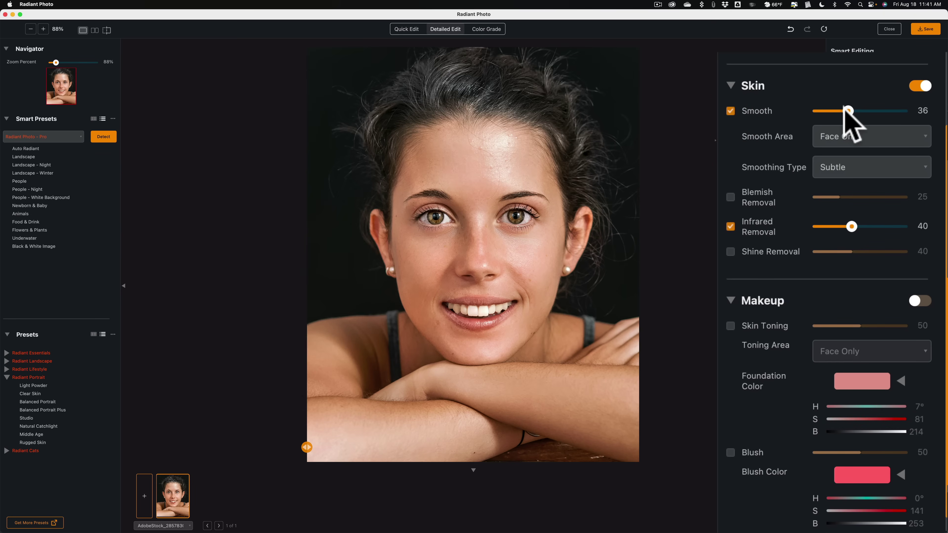
mouse_move(845, 107)
mouse_down()
mouse_move(913, 107)
mouse_move(853, 110)
mouse_up()
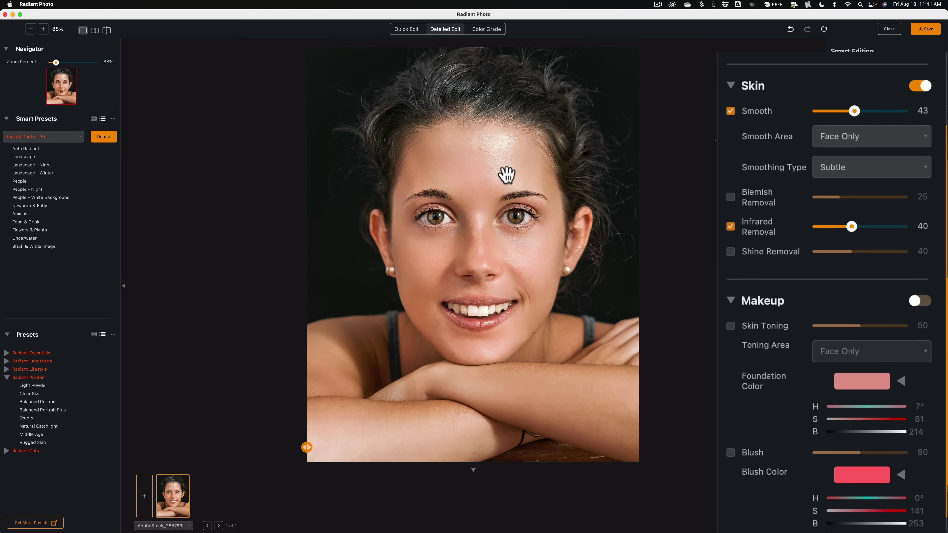
drag(845, 105, 842, 109)
click(842, 110)
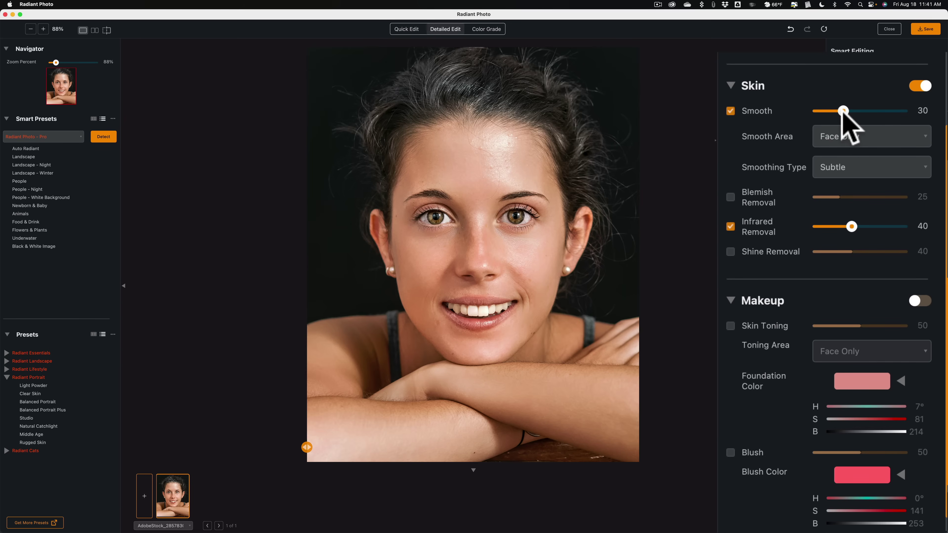
click(868, 134)
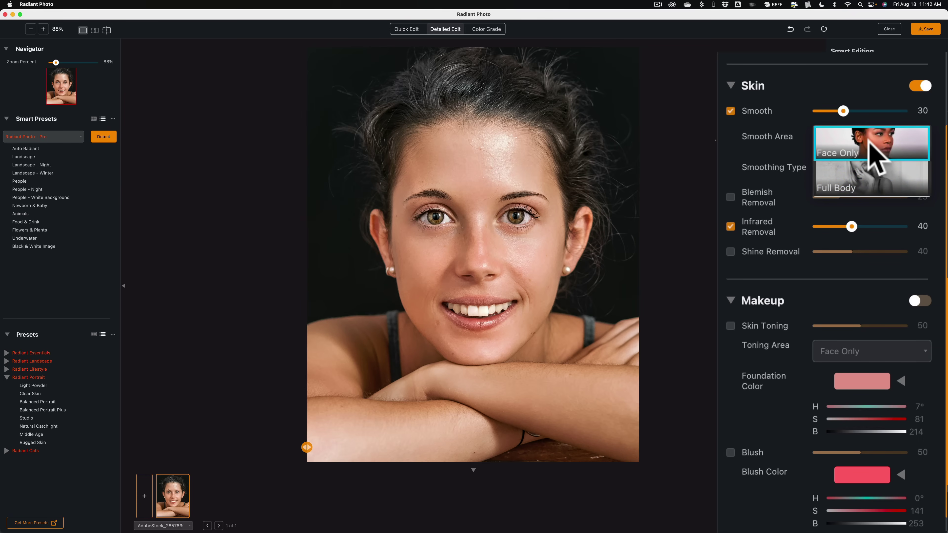
click(905, 287)
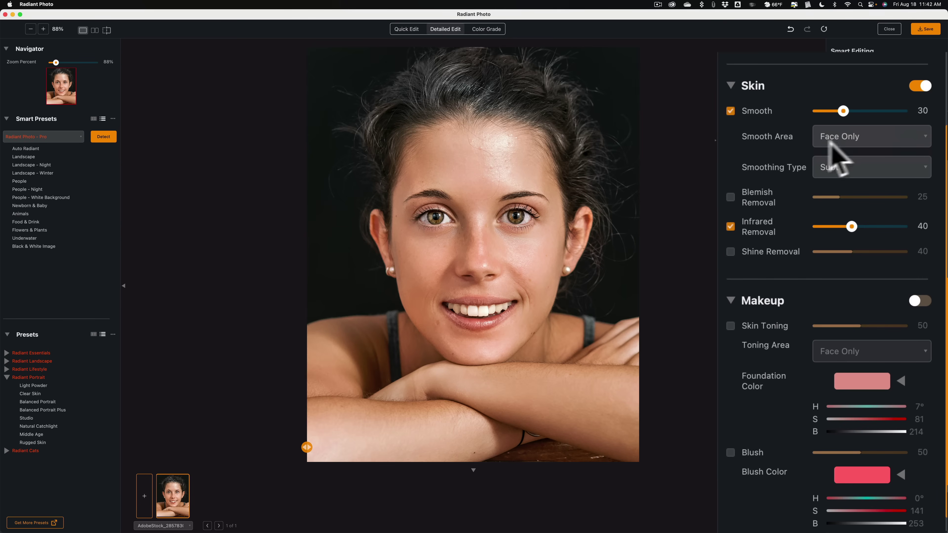
click(853, 141)
click(854, 142)
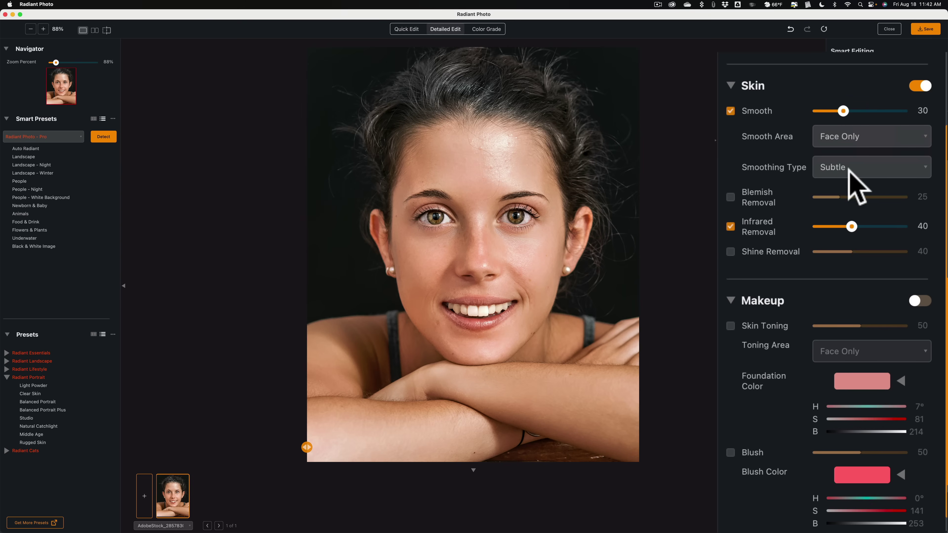
Try the Default and Super Smooth smoothing types, then return to Subtle
click(854, 174)
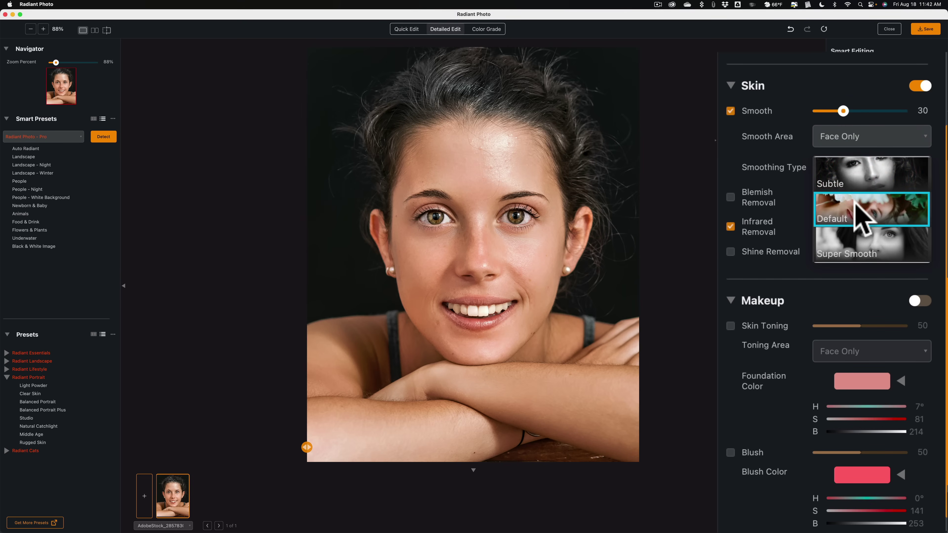
click(856, 212)
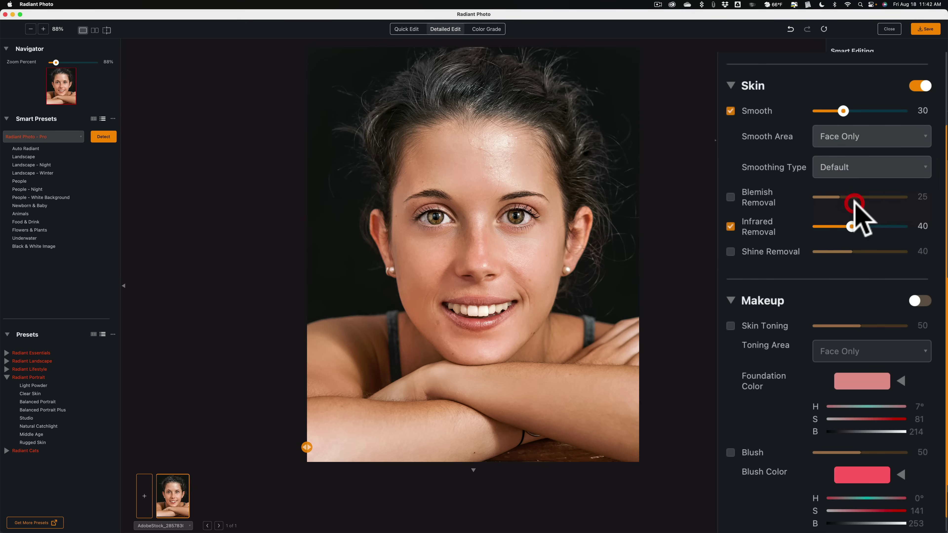
click(861, 167)
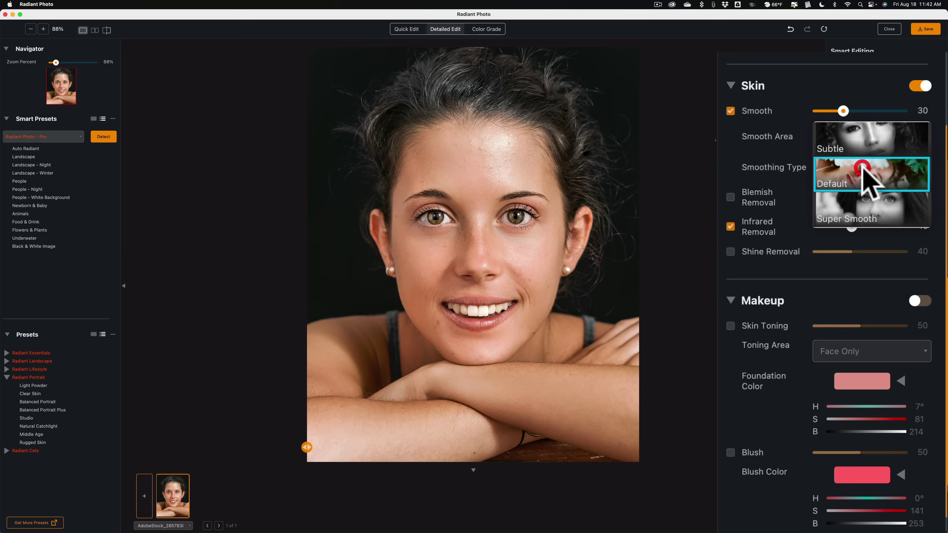
click(855, 205)
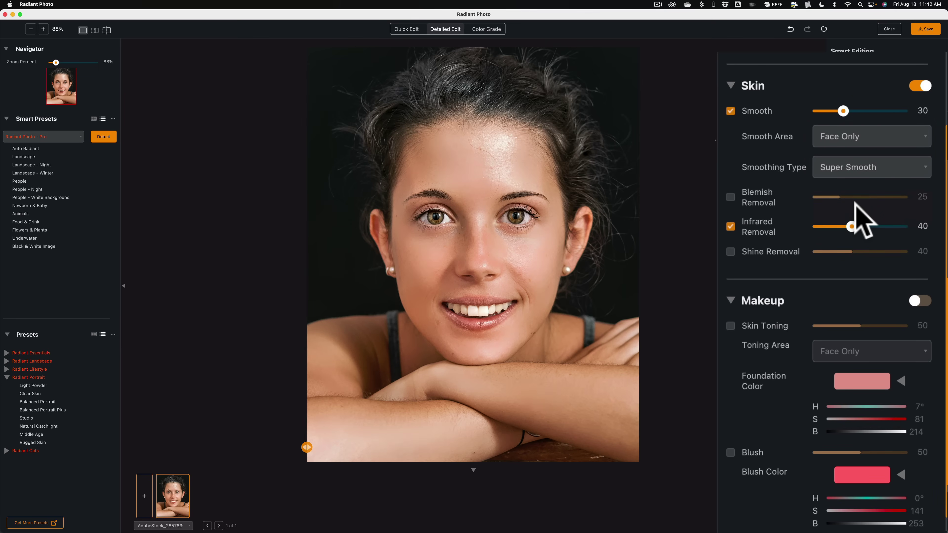
click(873, 169)
click(849, 111)
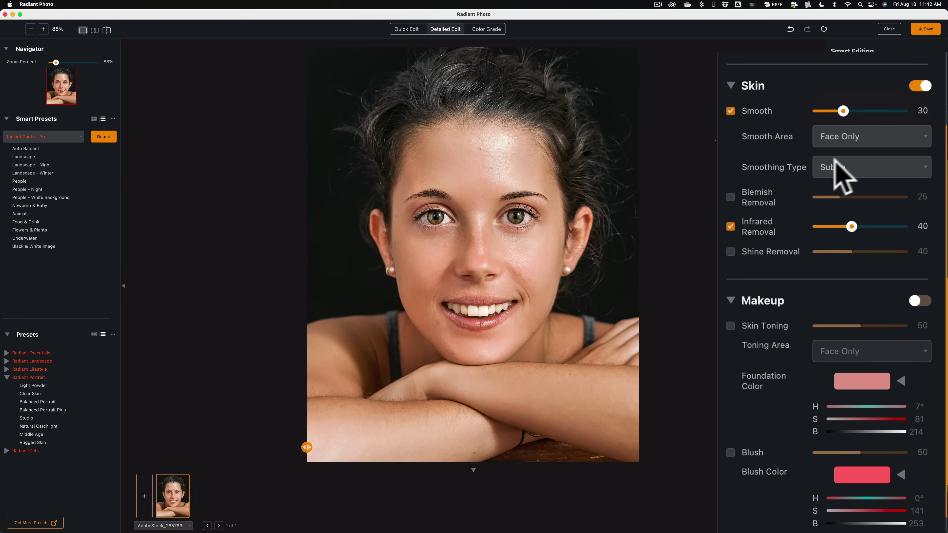
Enable Blemish Removal and Shine Removal, easing Shine Removal down to 53
click(731, 197)
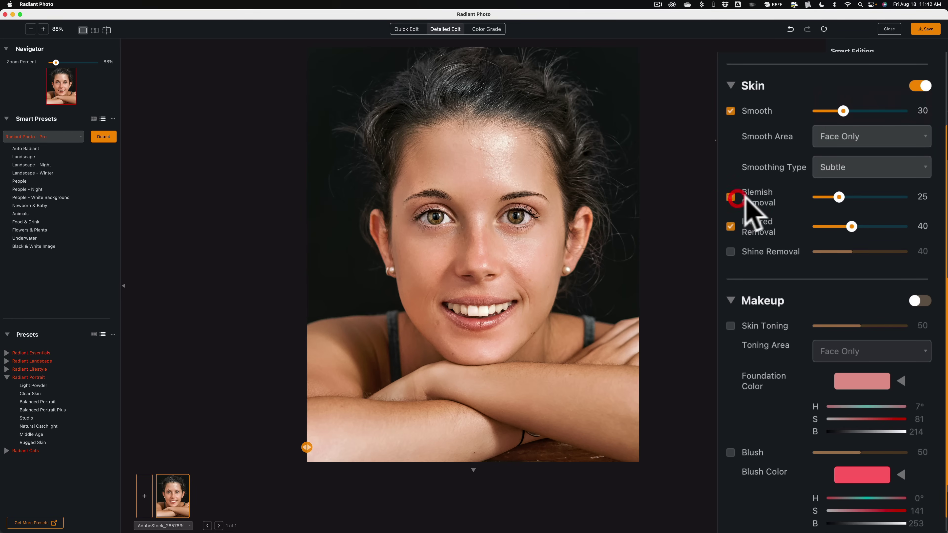
drag(840, 198, 917, 191)
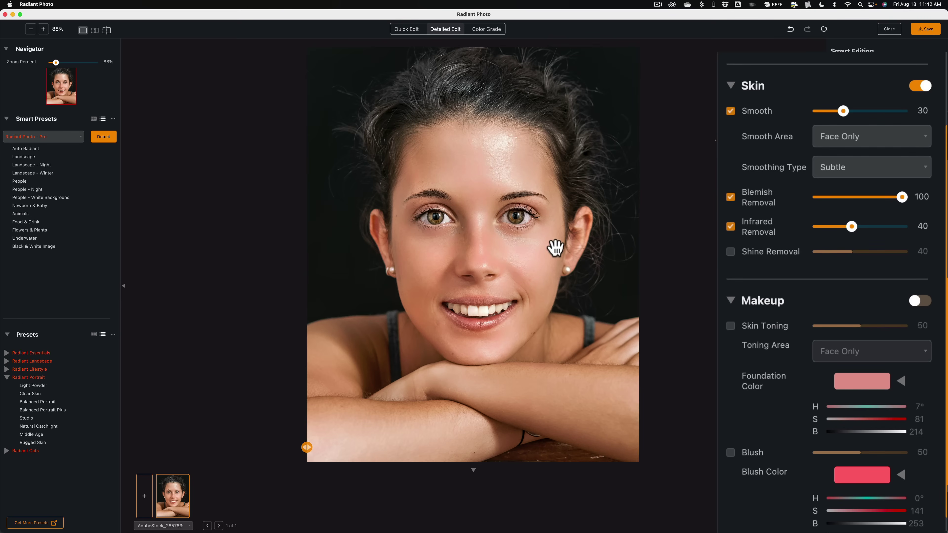
click(730, 251)
drag(851, 251, 901, 251)
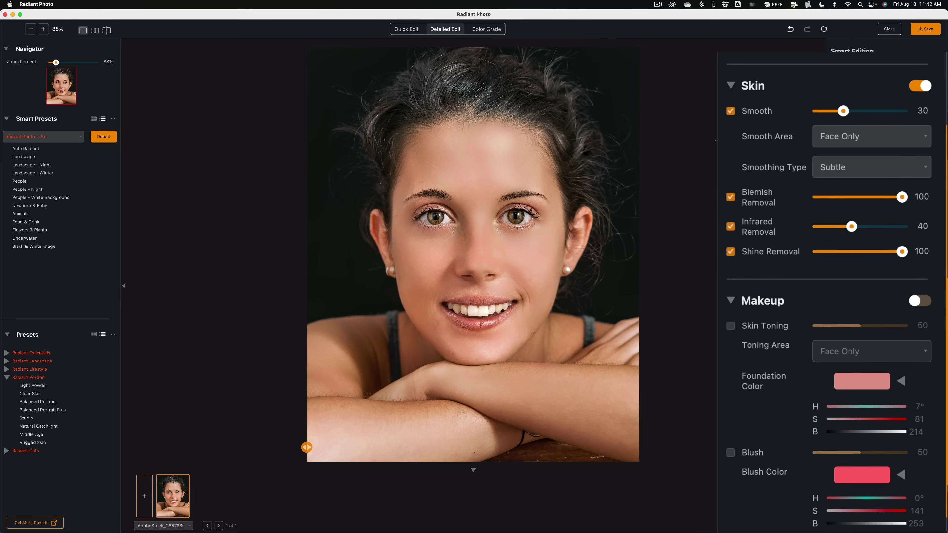
click(876, 251)
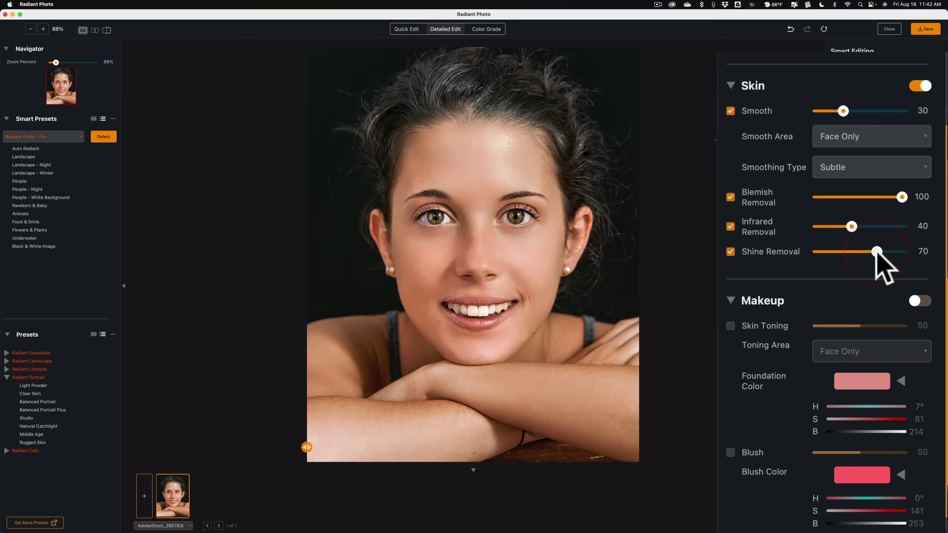
drag(875, 249, 859, 250)
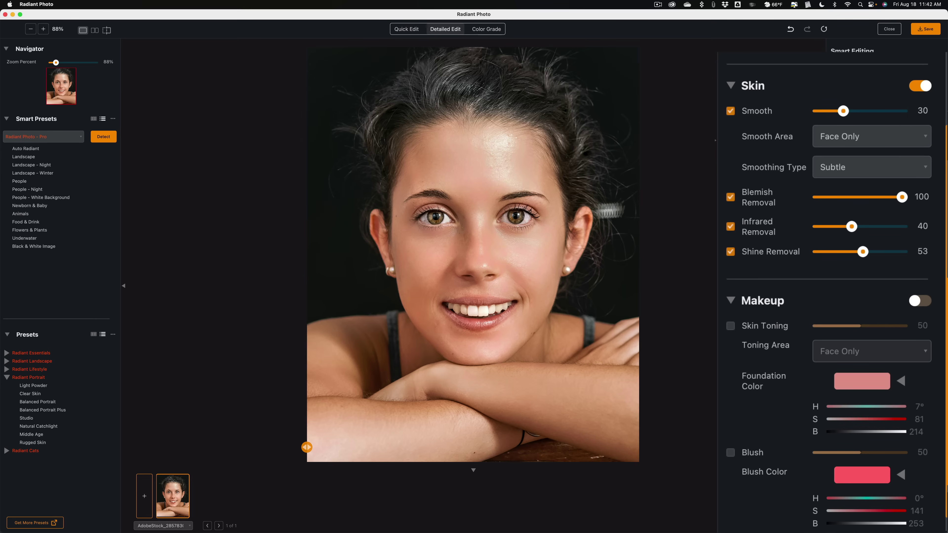
Lower skin smoothing to 13 and Blemish Removal to 66
drag(842, 110, 828, 110)
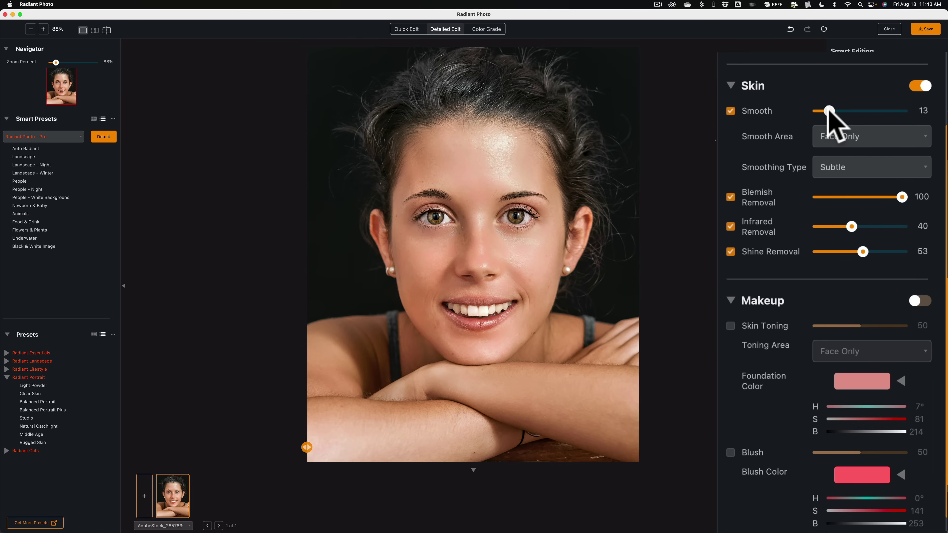
click(872, 196)
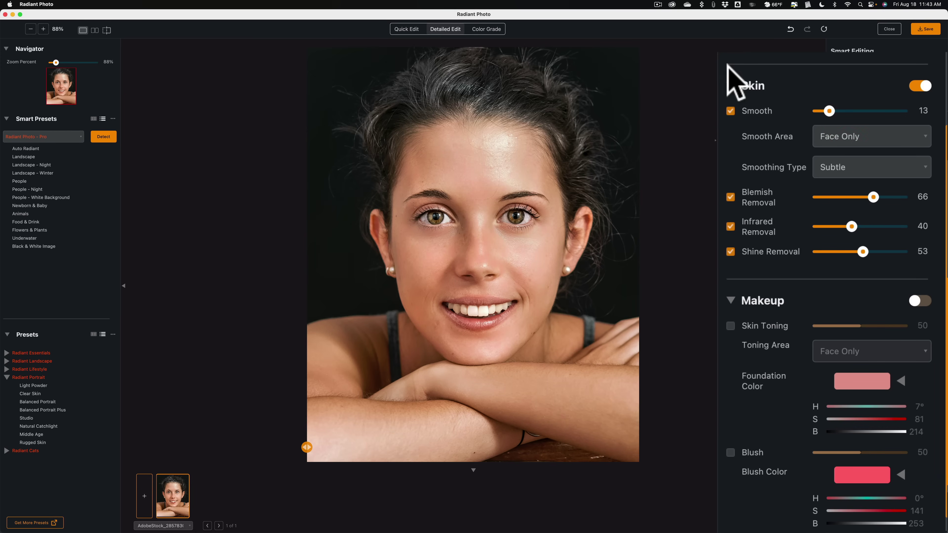
scroll(781, 74, down, 2)
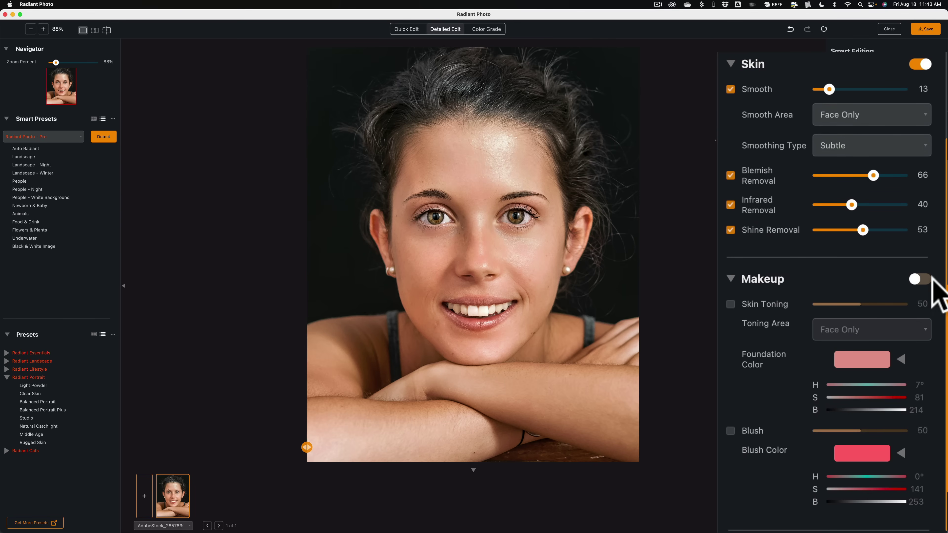
Enable Makeup and turn on Skin Toning at 100
click(921, 280)
click(730, 302)
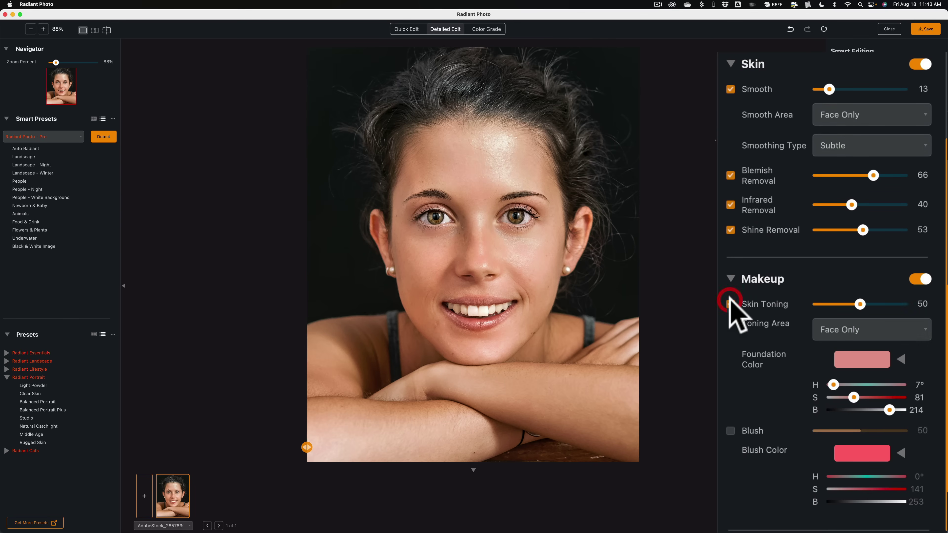
drag(859, 304, 901, 304)
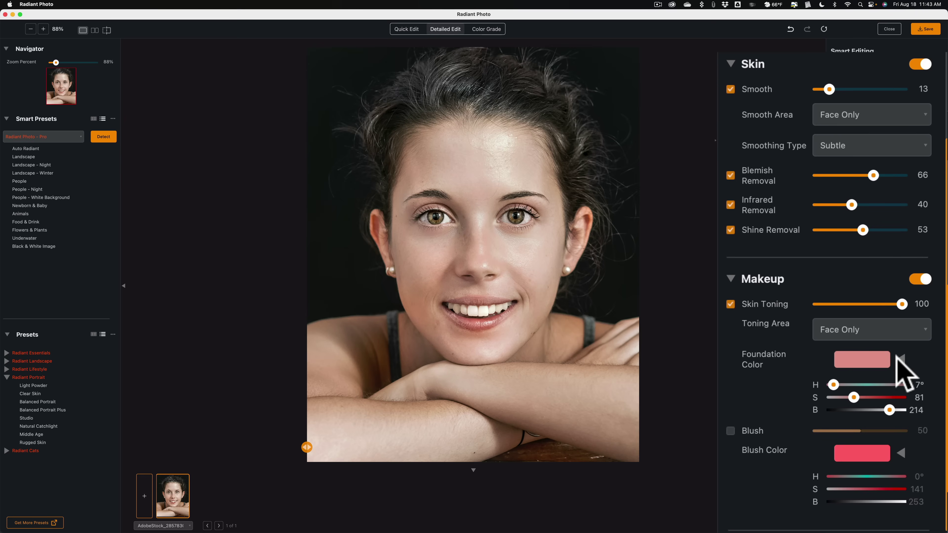
Preview the Pale, Warm and Tan foundation colour presets
click(900, 360)
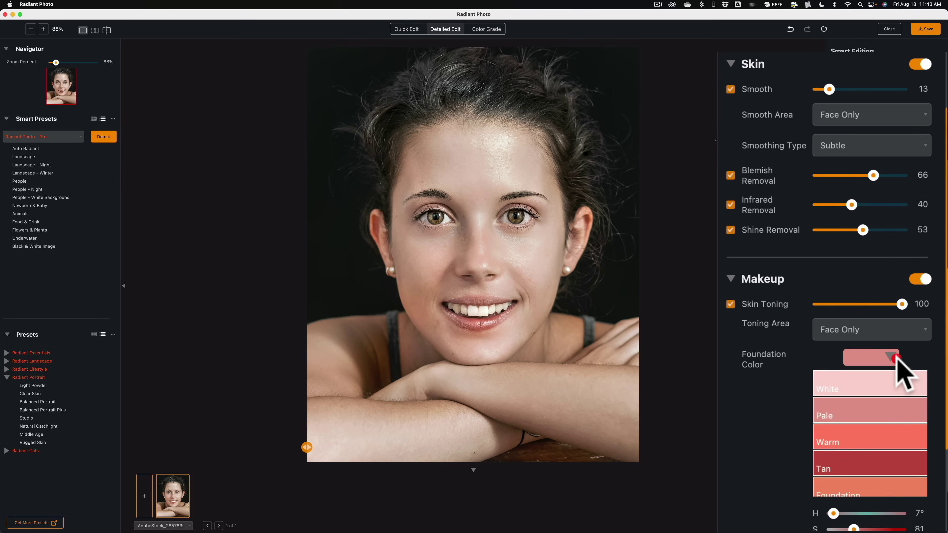
click(862, 405)
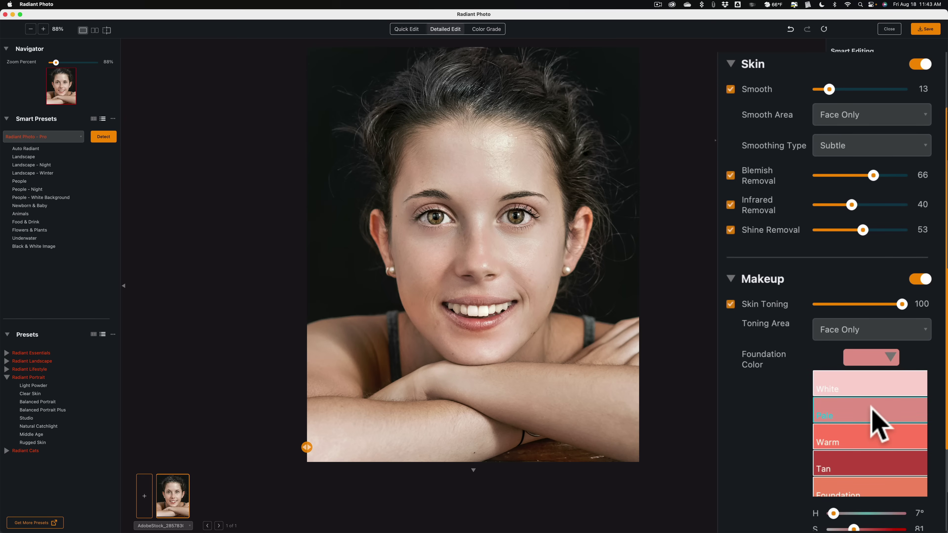
click(889, 410)
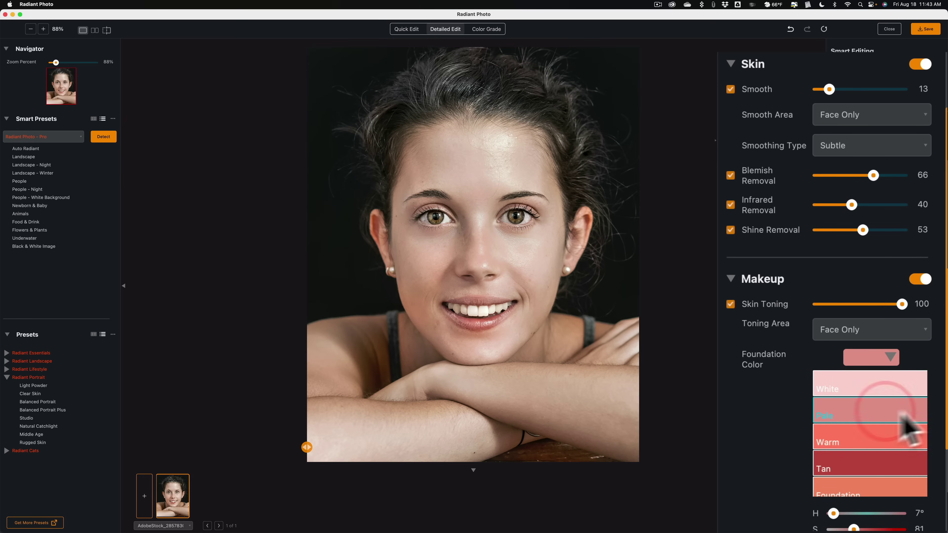
click(885, 450)
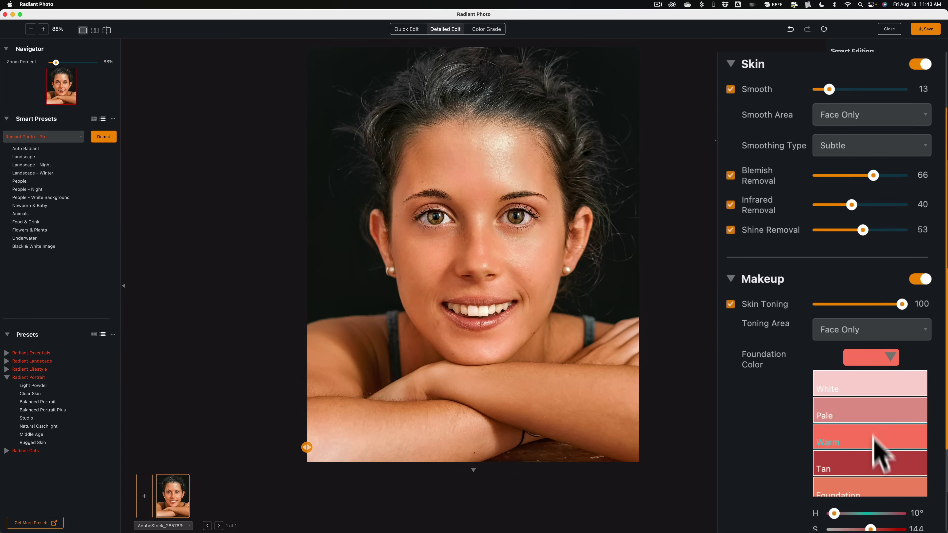
click(868, 466)
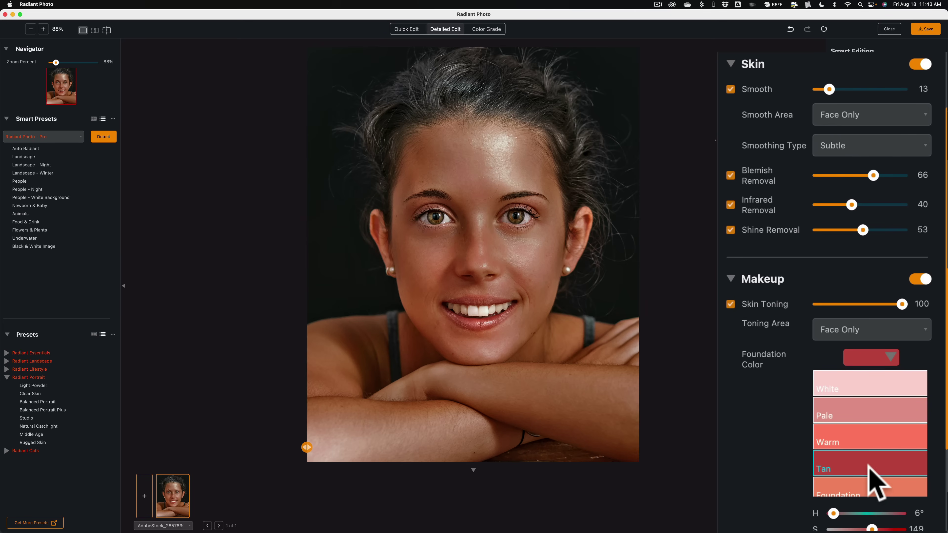
Settle on the Pale foundation colour with Skin Toning at 12, then collapse the preset list
click(861, 303)
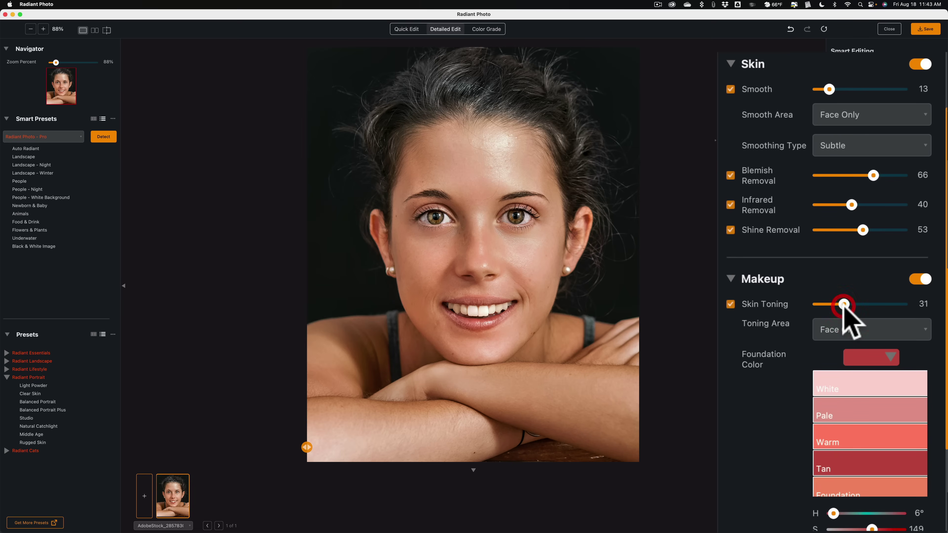
drag(843, 305, 861, 387)
click(874, 482)
scroll(865, 481, down, 8)
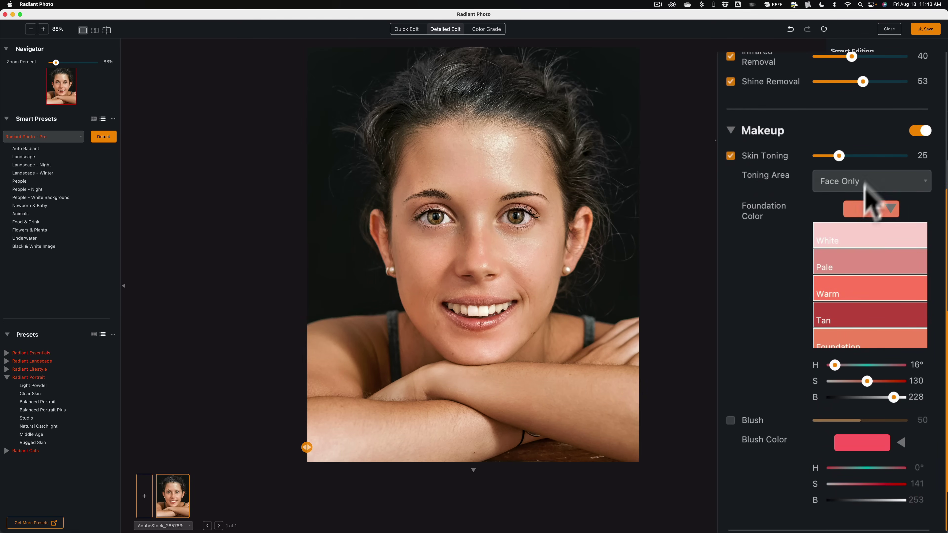
click(869, 258)
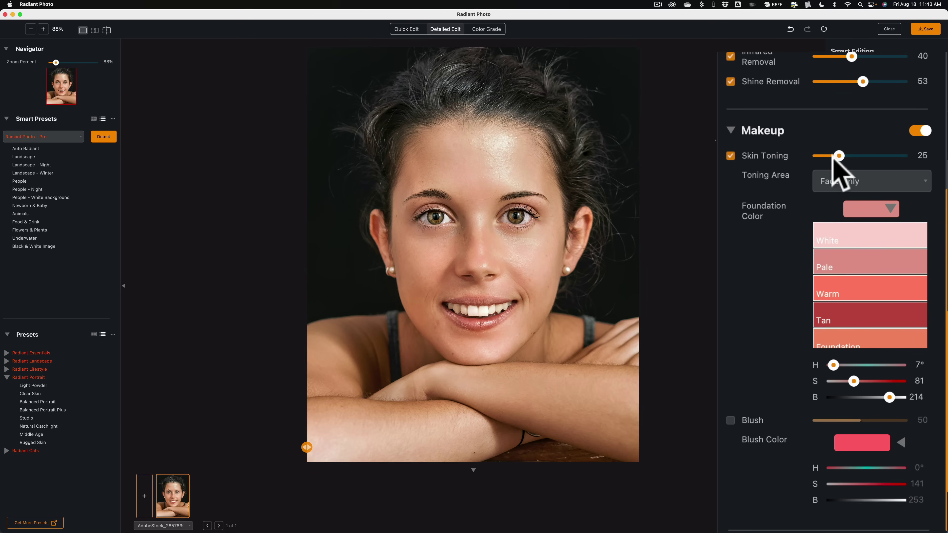
drag(834, 156, 824, 156)
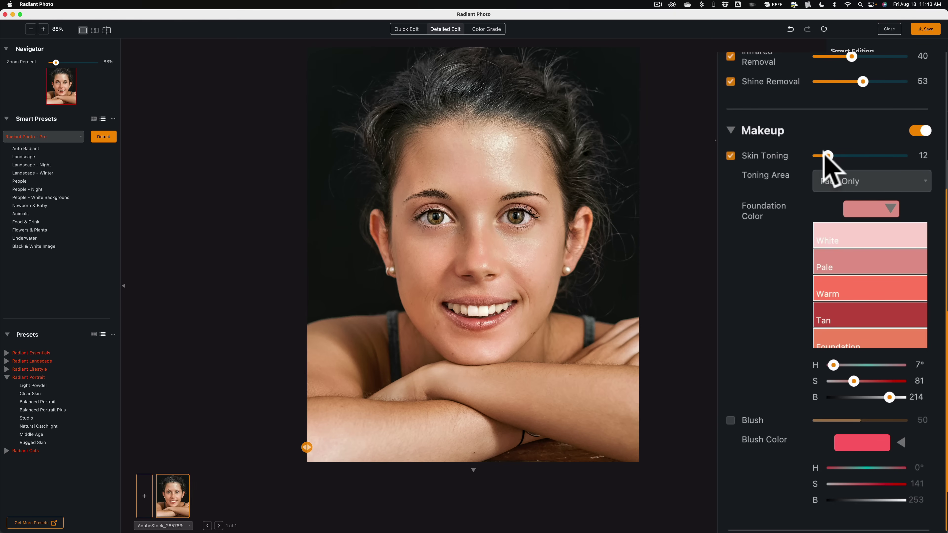
click(894, 207)
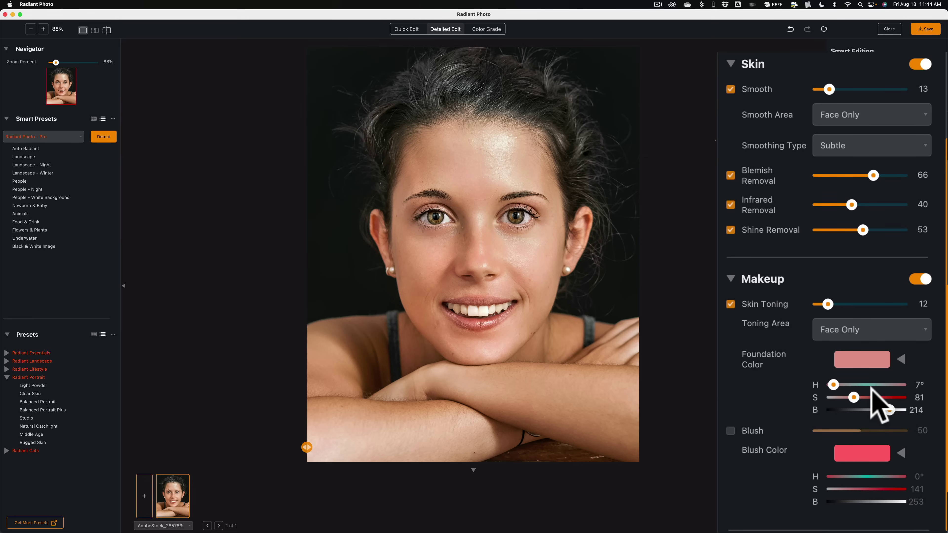
Try pink cheek blush at 100, then uncheck both Blush and Skin Toning
click(730, 431)
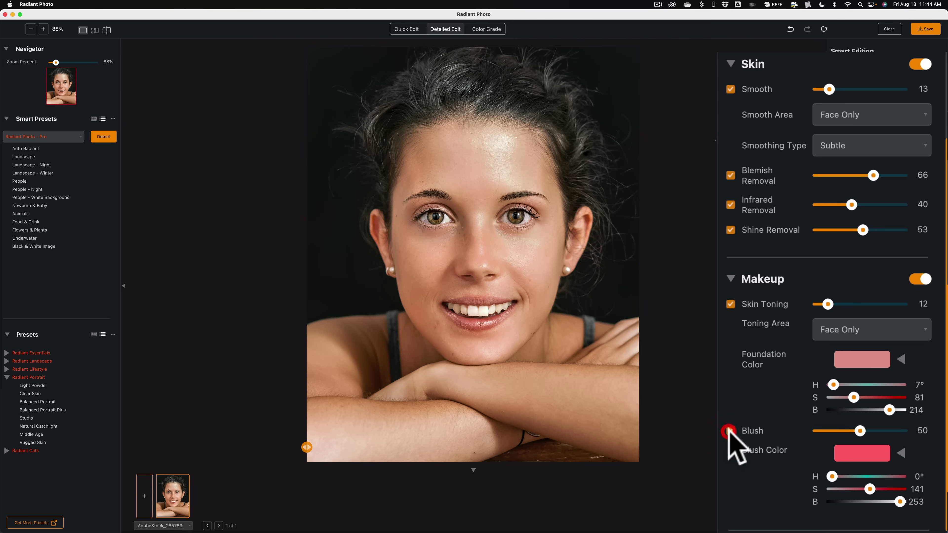
click(865, 455)
click(905, 514)
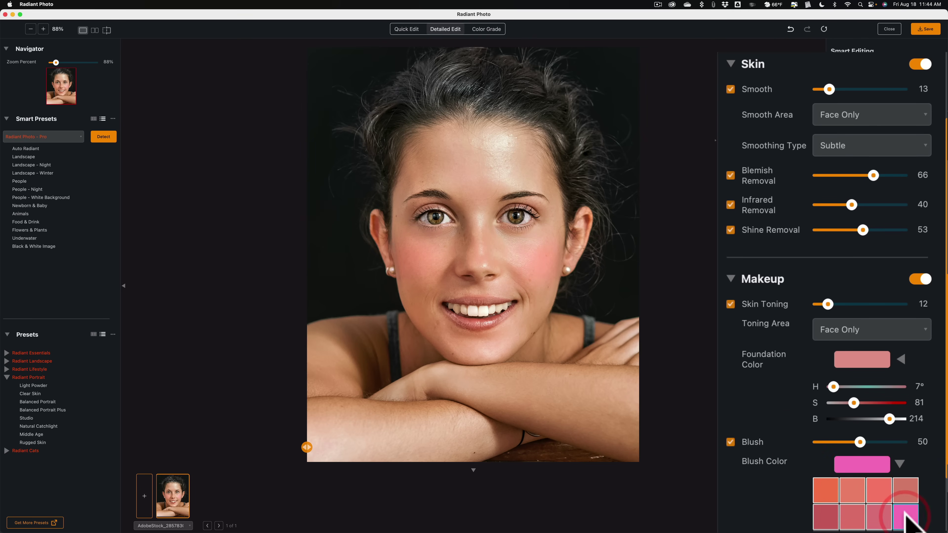
click(900, 464)
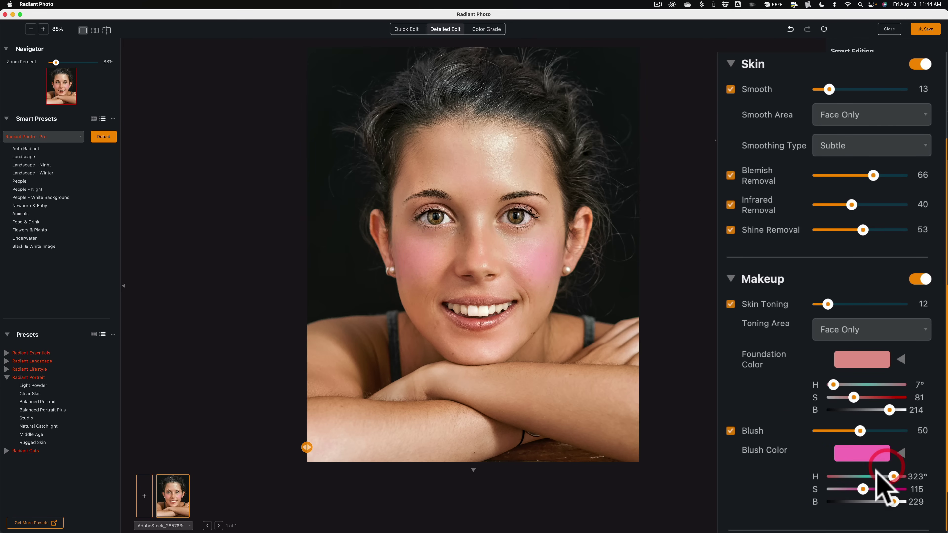
drag(860, 431, 946, 433)
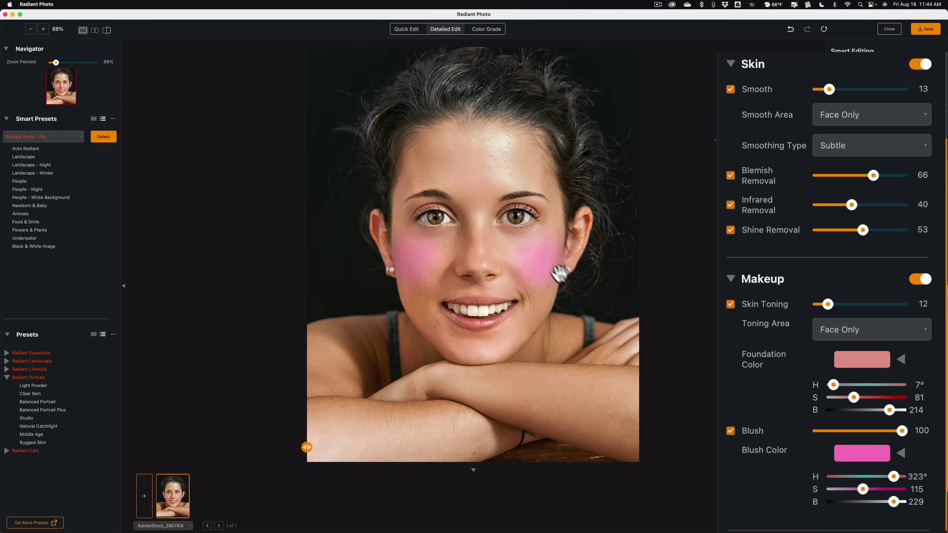
click(730, 432)
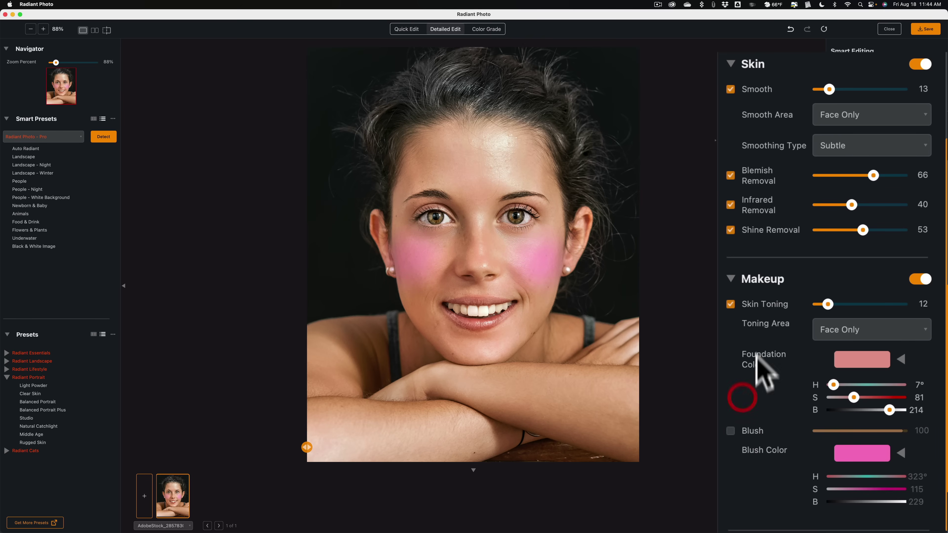
click(730, 303)
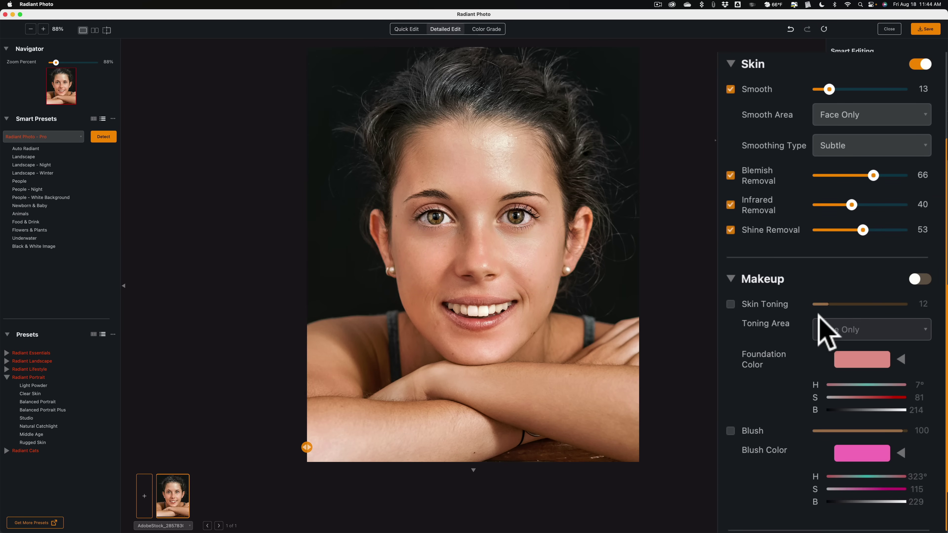
scroll(822, 329, up, 10)
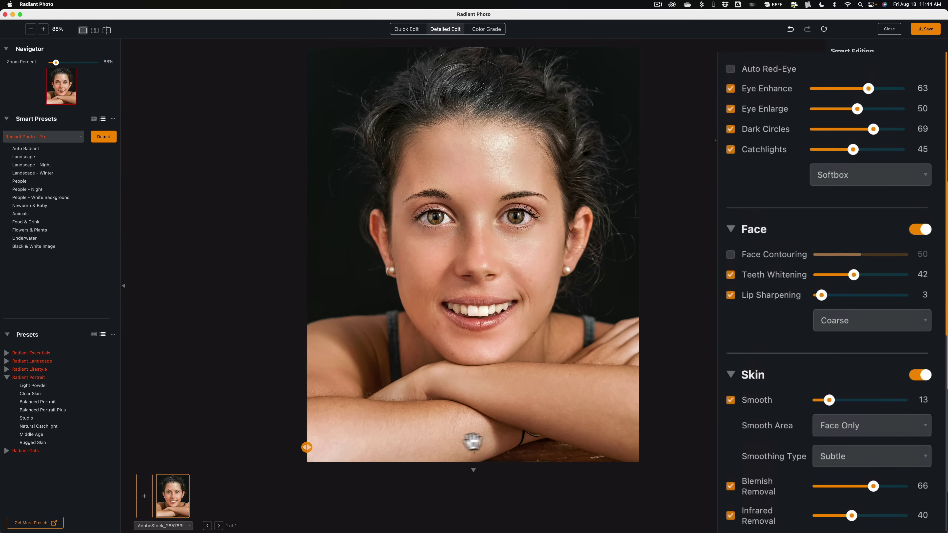
drag(307, 447, 242, 437)
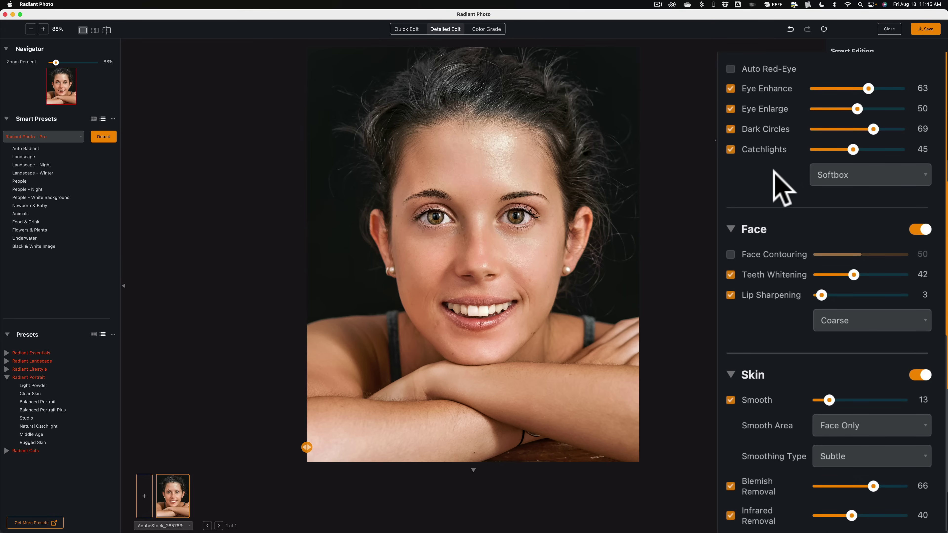
Tone down Eye Enhance to 30 and Teeth Whitening to 38, and ease Smooth slightly
scroll(774, 176, down, 5)
scroll(818, 90, up, 3)
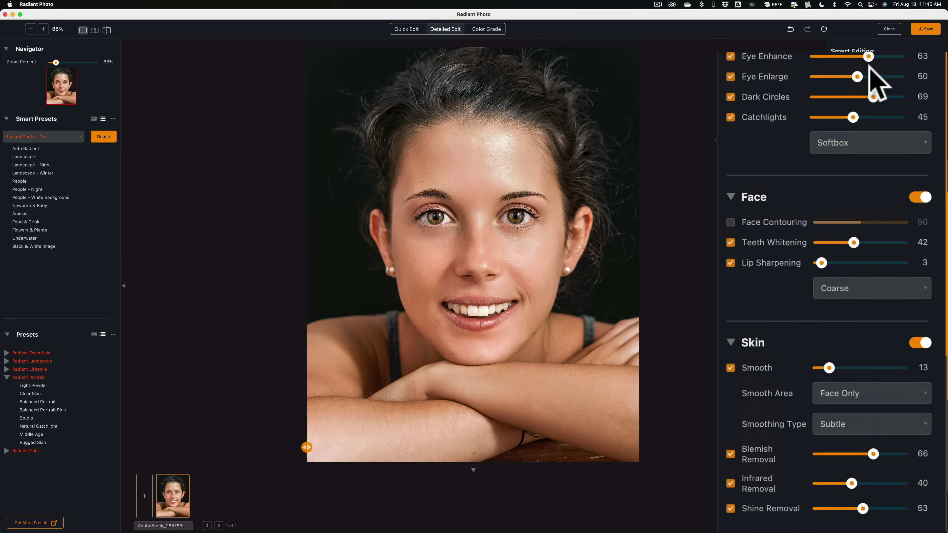
drag(866, 53, 839, 56)
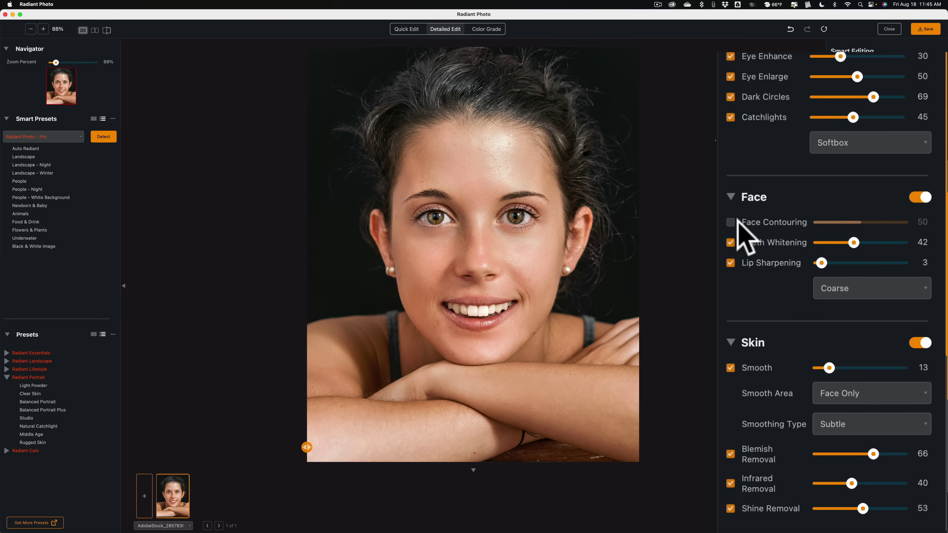
drag(853, 242, 851, 243)
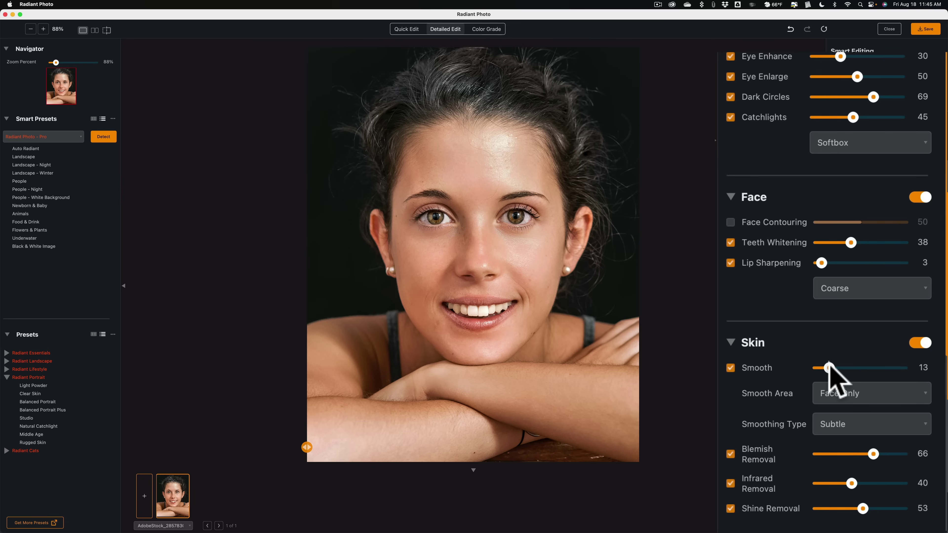
drag(829, 367, 828, 368)
Lower Blemish Removal to 40 and Smooth to 11, compare before/after, and save to Lightroom
drag(873, 453, 855, 410)
drag(825, 365, 826, 367)
drag(305, 449, 221, 424)
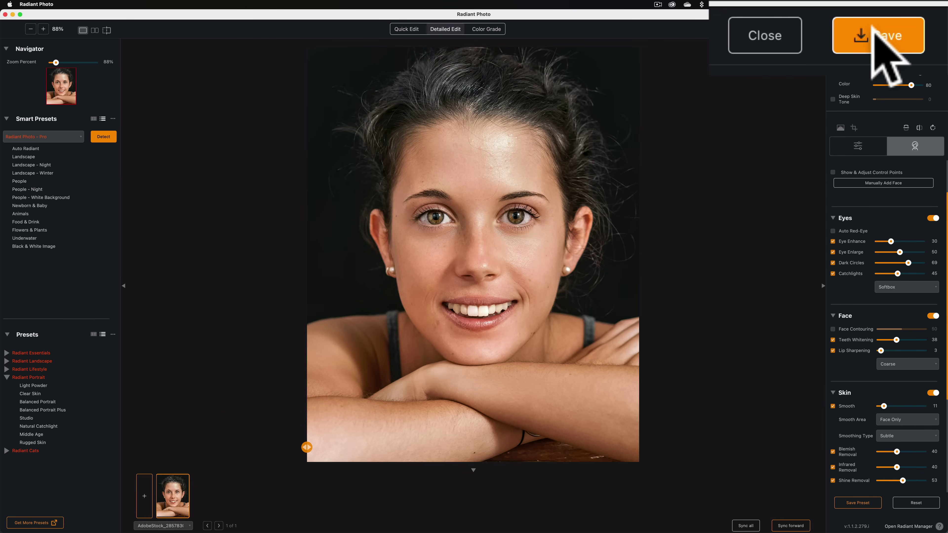
click(872, 26)
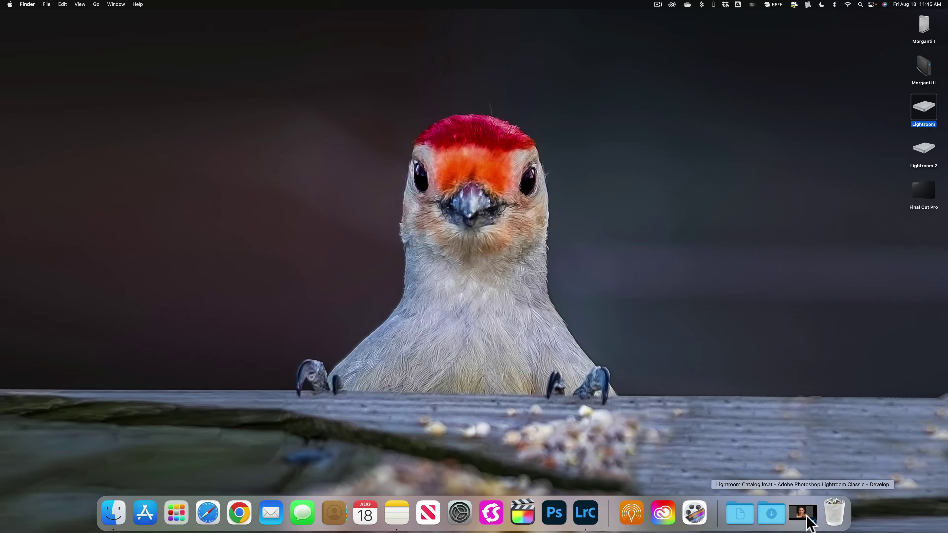
In Lightroom, compare the original JPEG with AdobeStock_285783087-Edit.tif, ending on the retouched copy
click(805, 517)
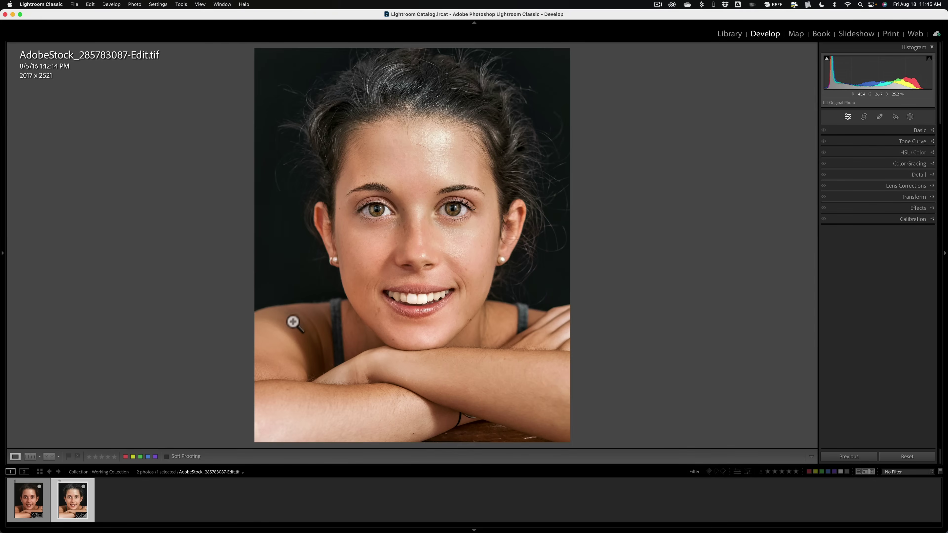
click(33, 502)
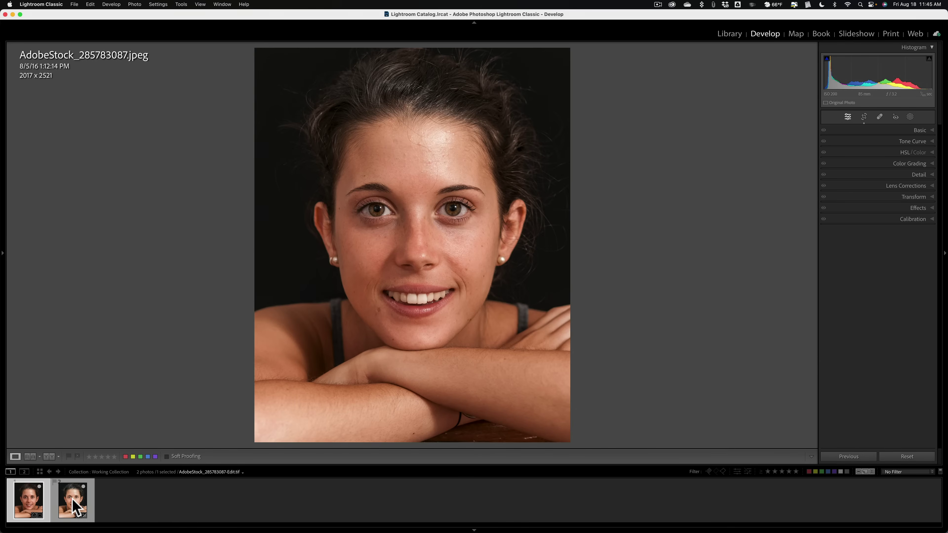
click(74, 506)
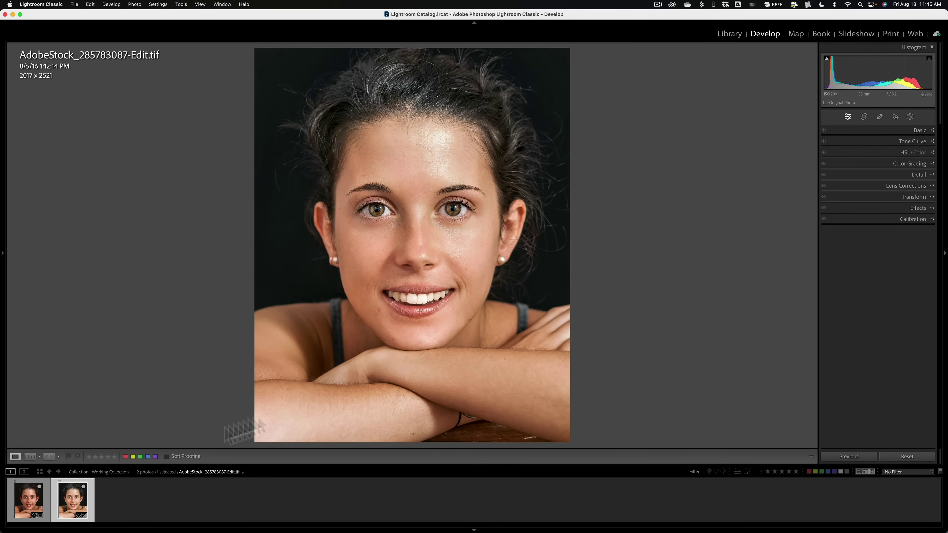